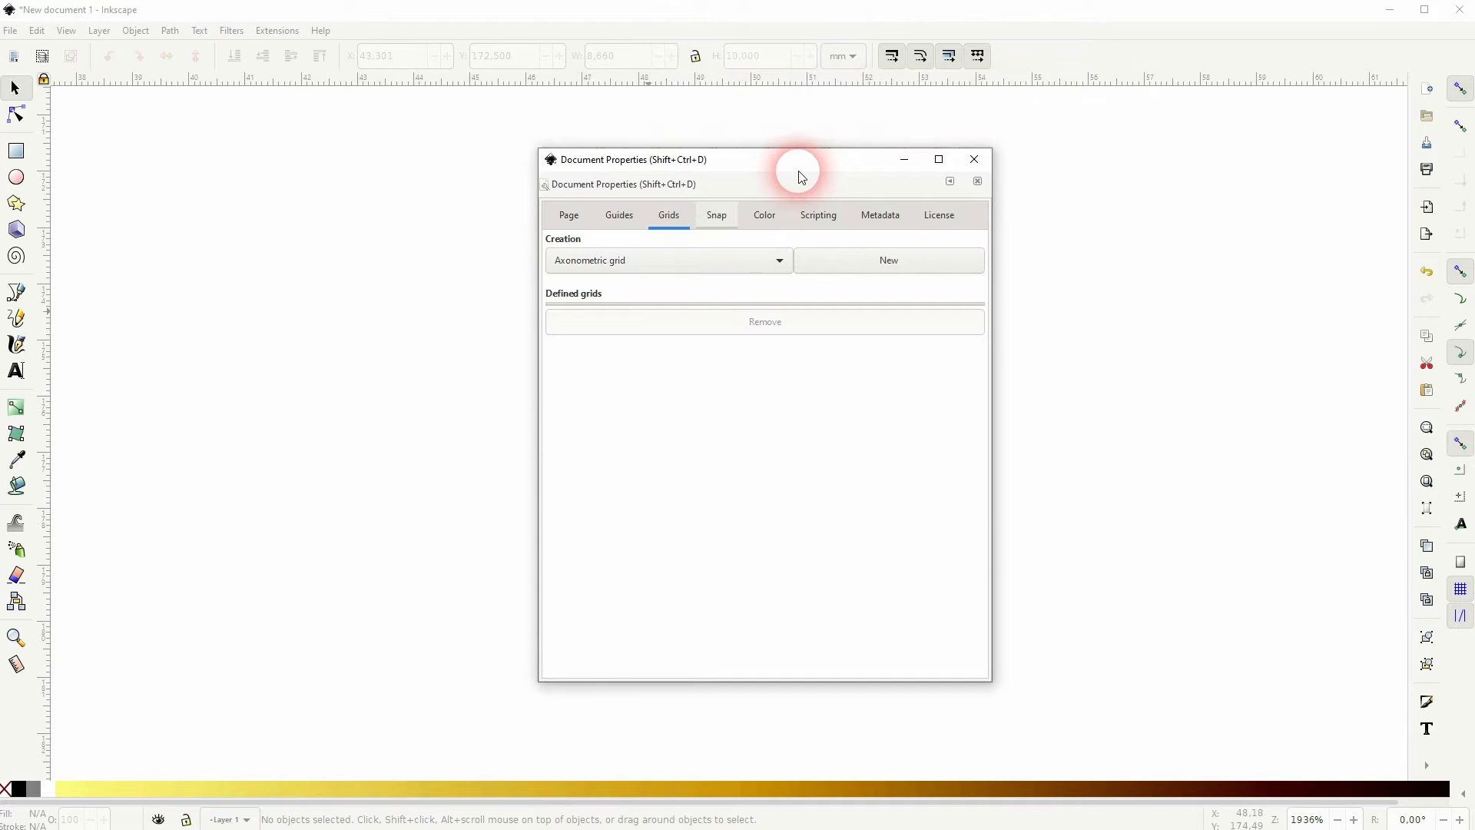
- Add a new axonometric grid to the document, keep it visible, and close the document properties
left_click(665, 230)
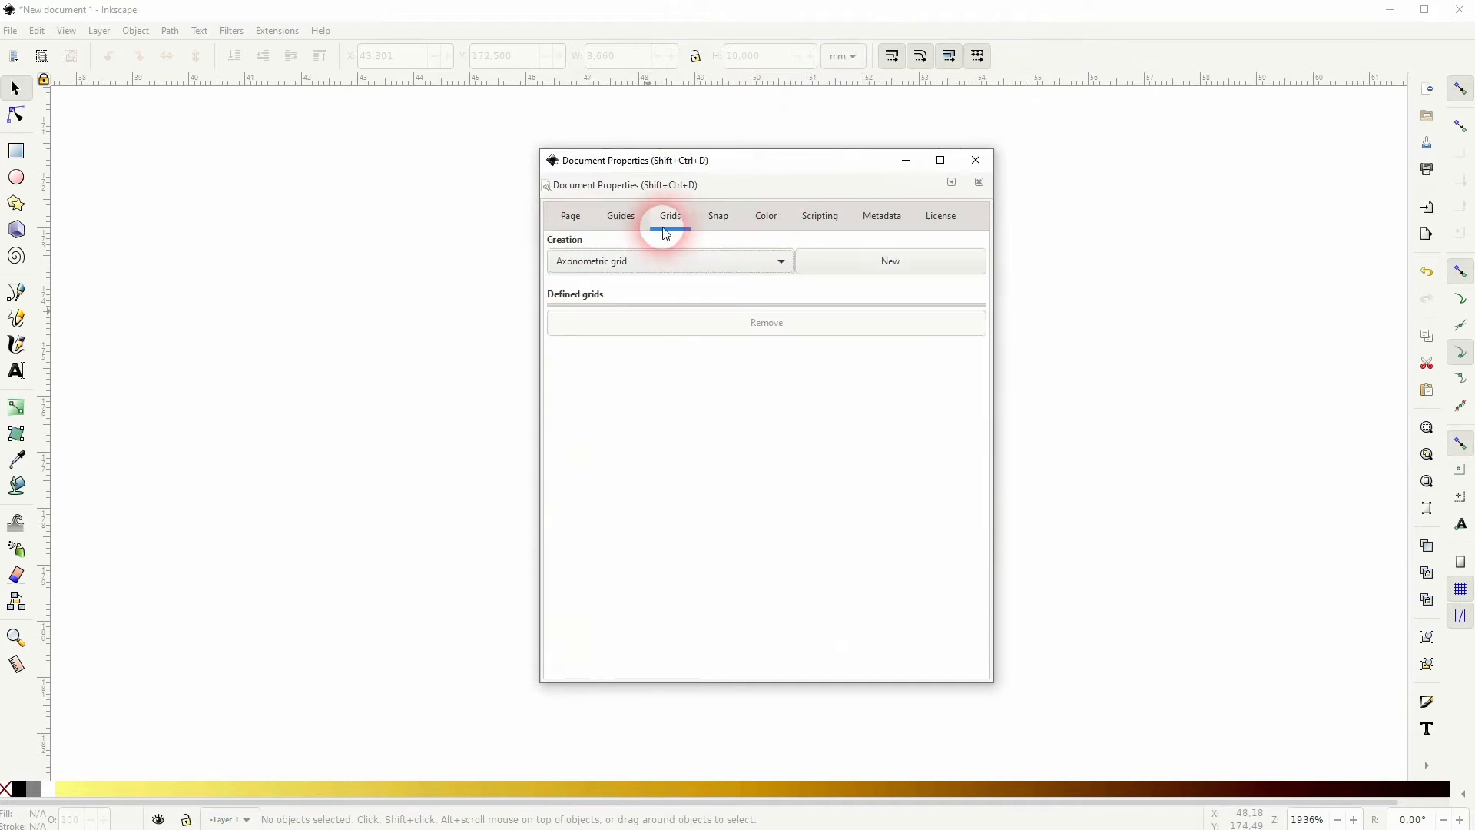
left_click(753, 262)
left_click(613, 263)
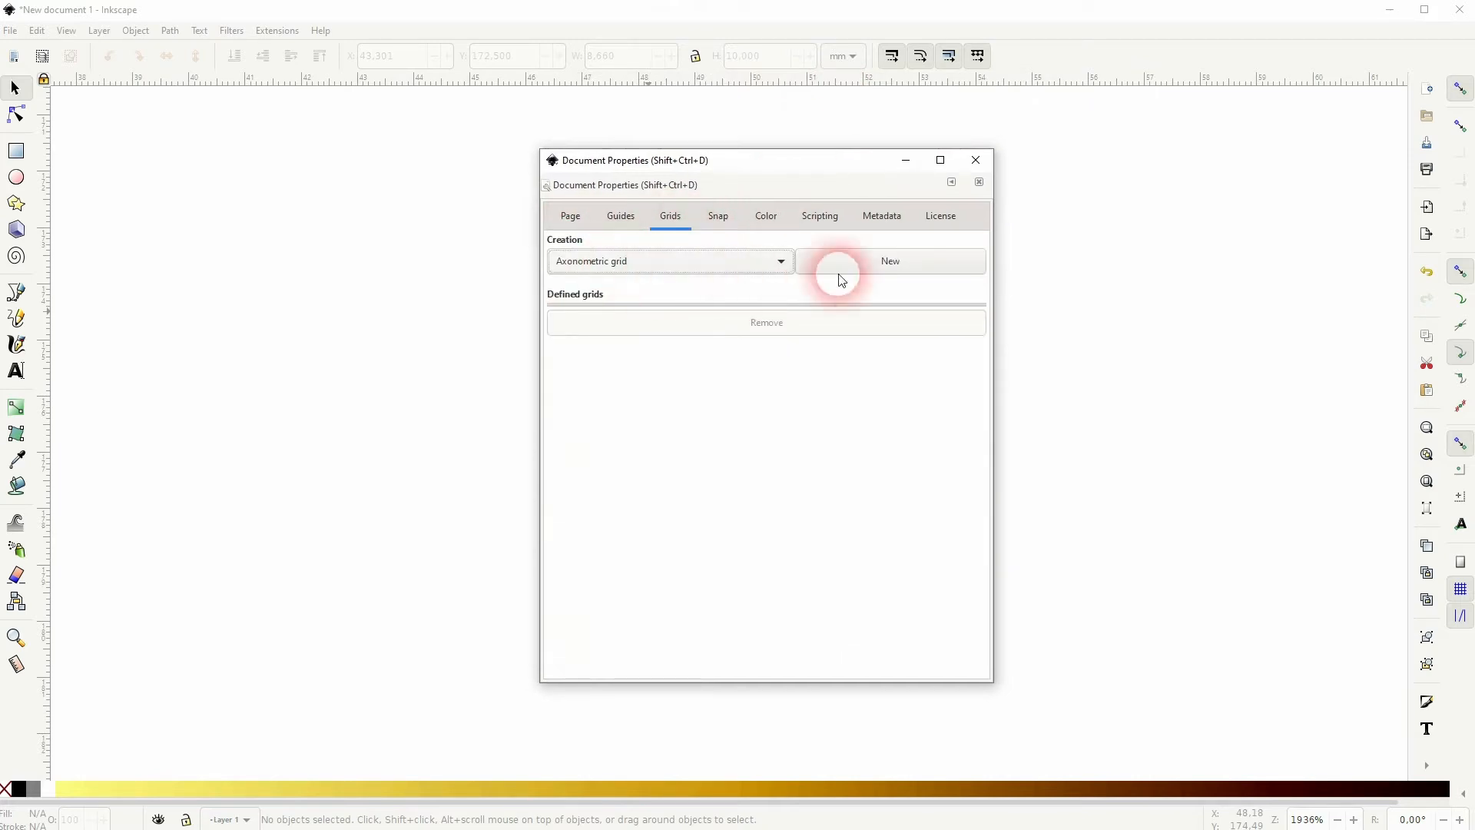
left_click(925, 258)
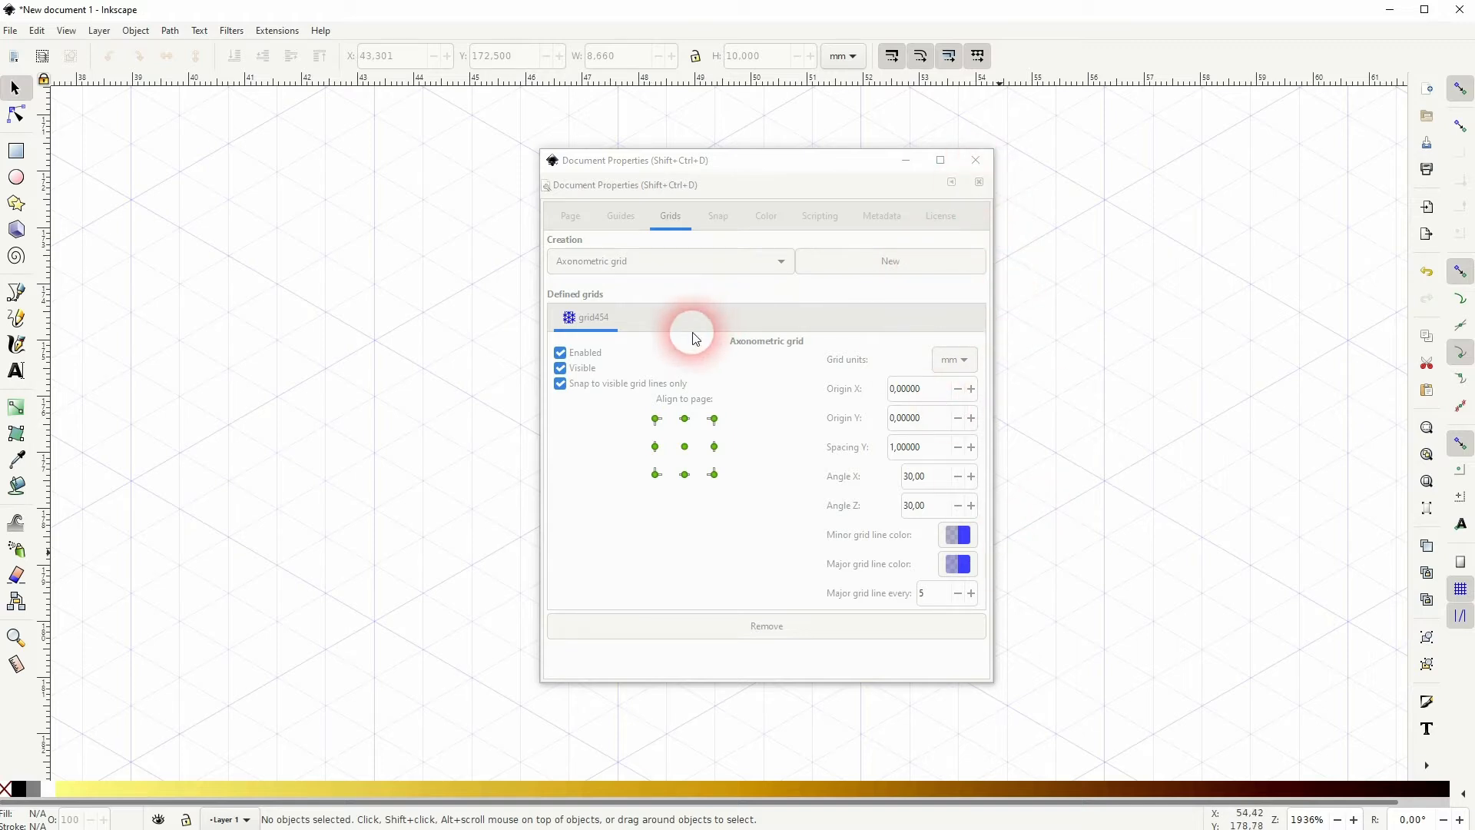
left_click(560, 372)
left_click(560, 372)
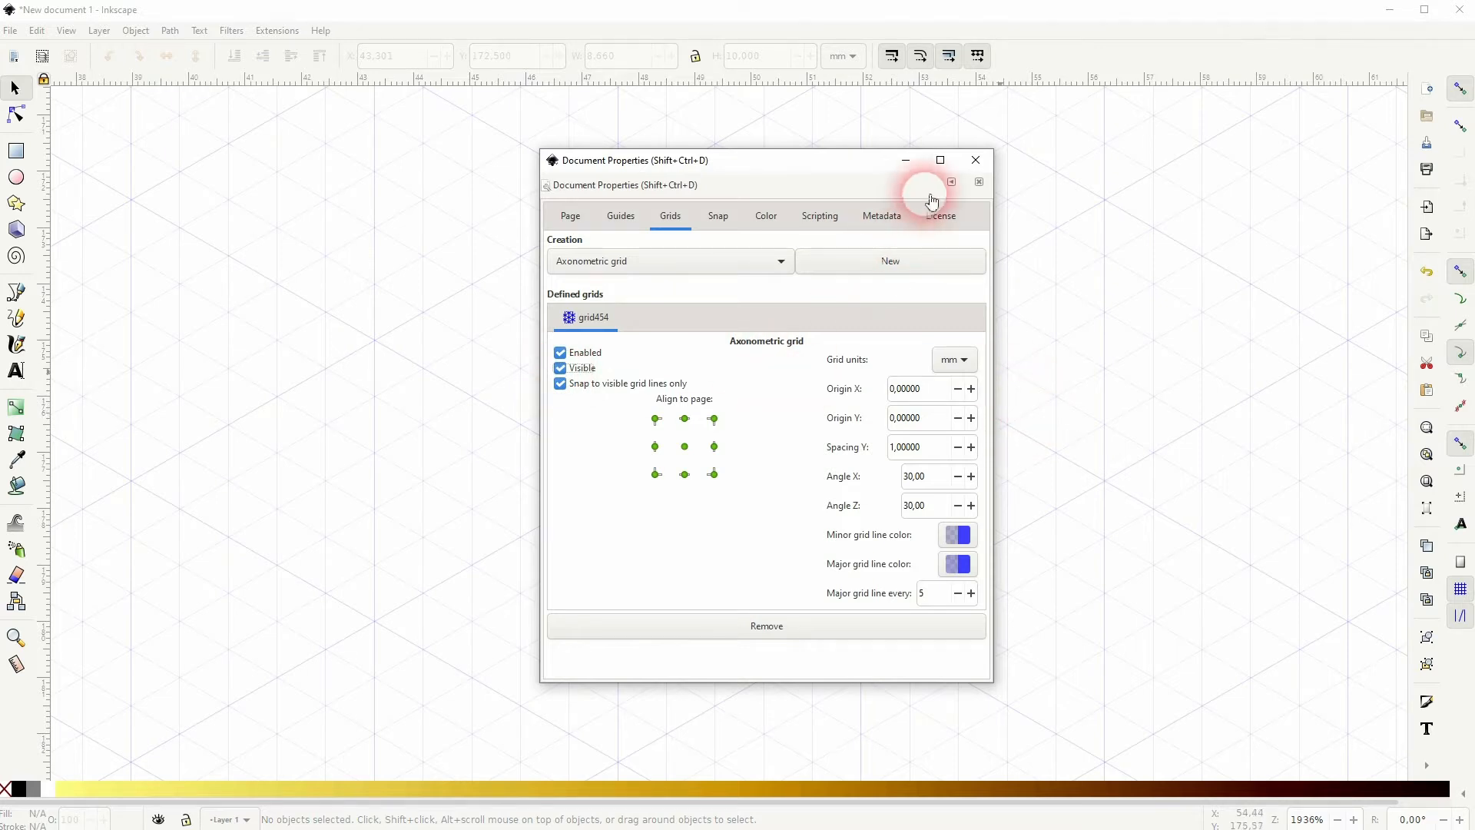
left_click(975, 159)
- Draw a closed left-pointing triangle 0.866 mm wide and 1 mm high with the Pen tool, snapping its corners to grid intersections
scroll(681, 408, "down", 8)
scroll(776, 384, "up", 3)
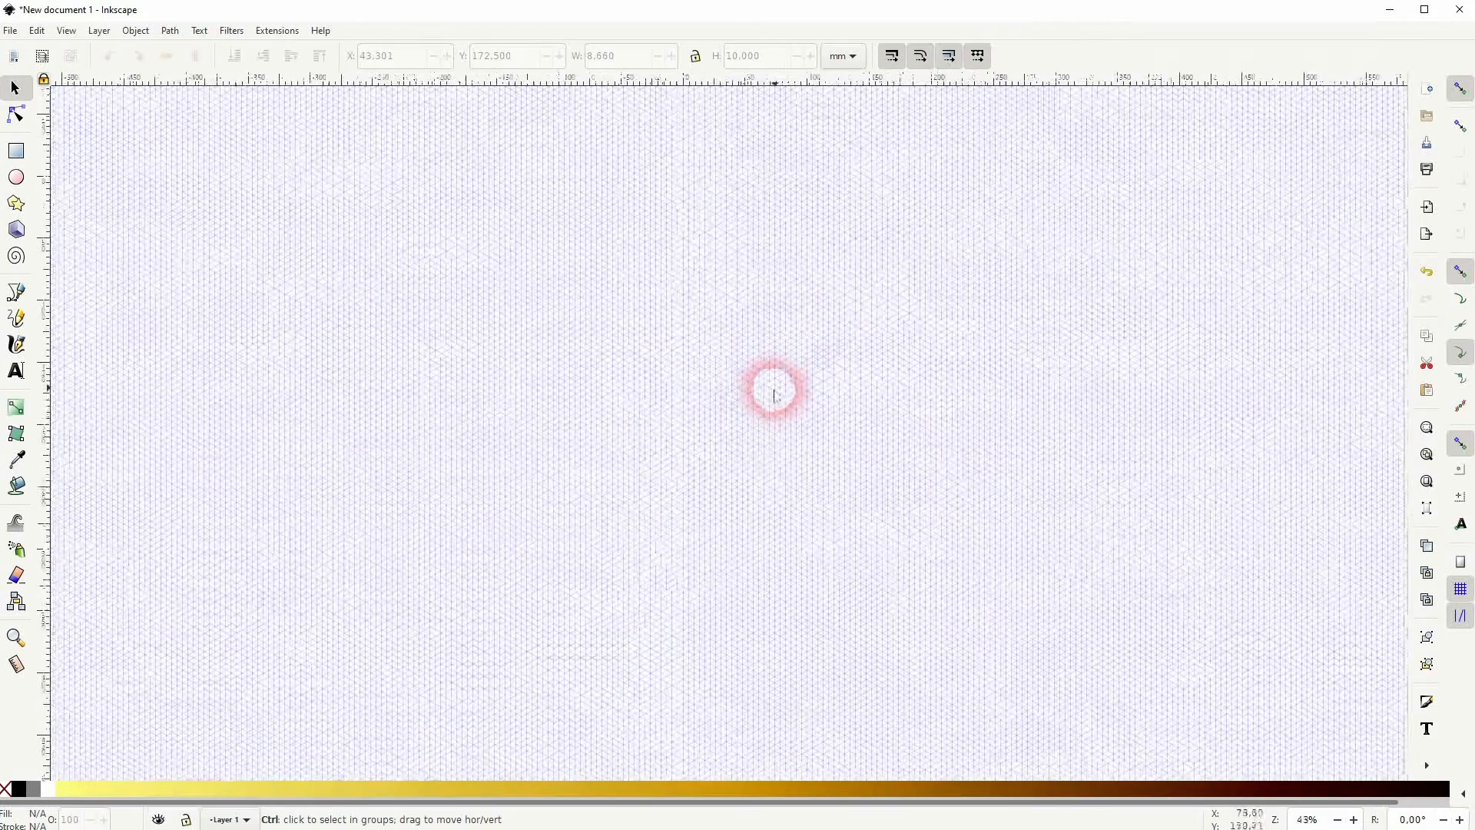
scroll(711, 451, "up", 6)
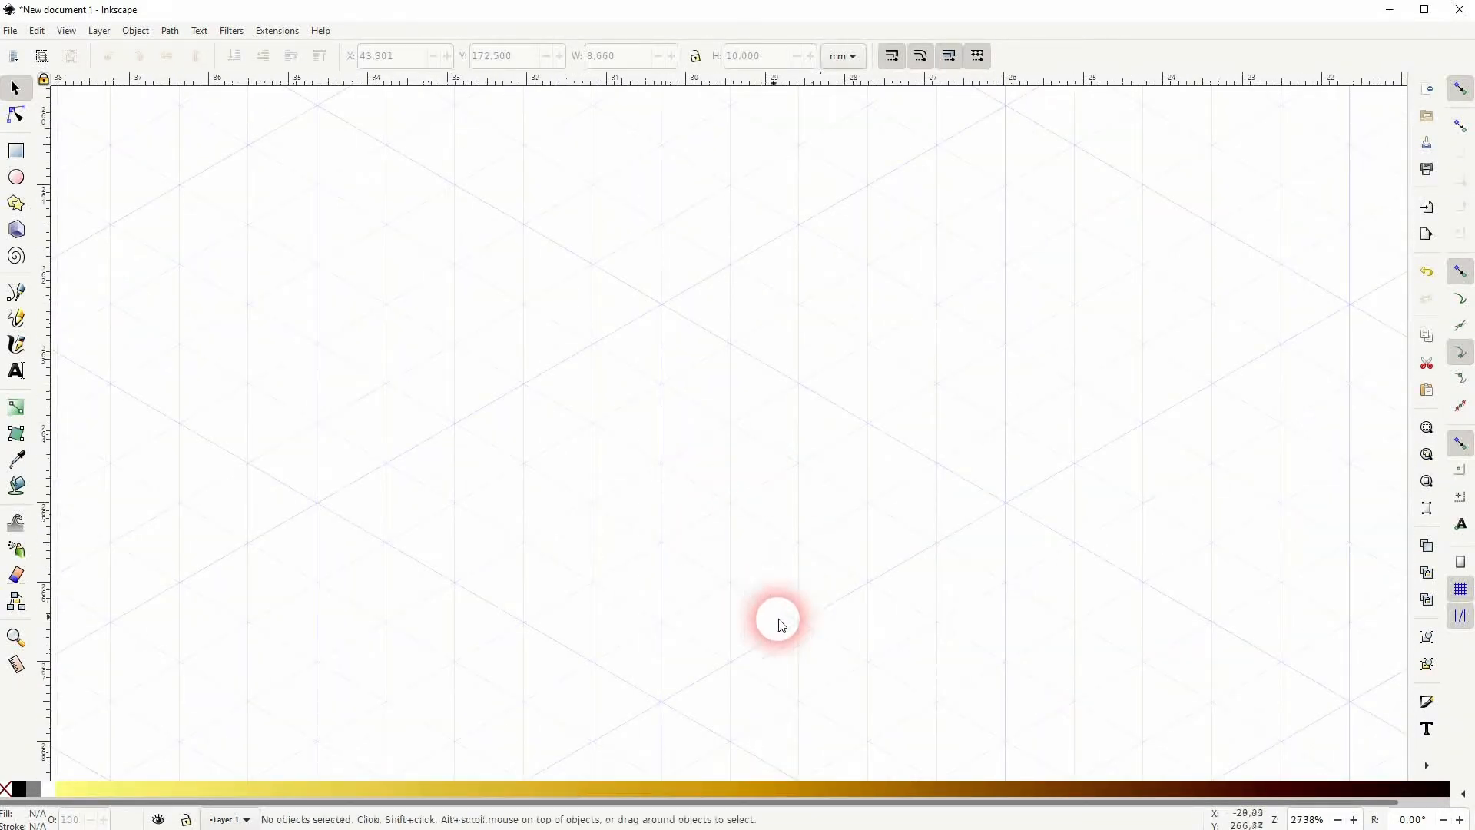
key("space")
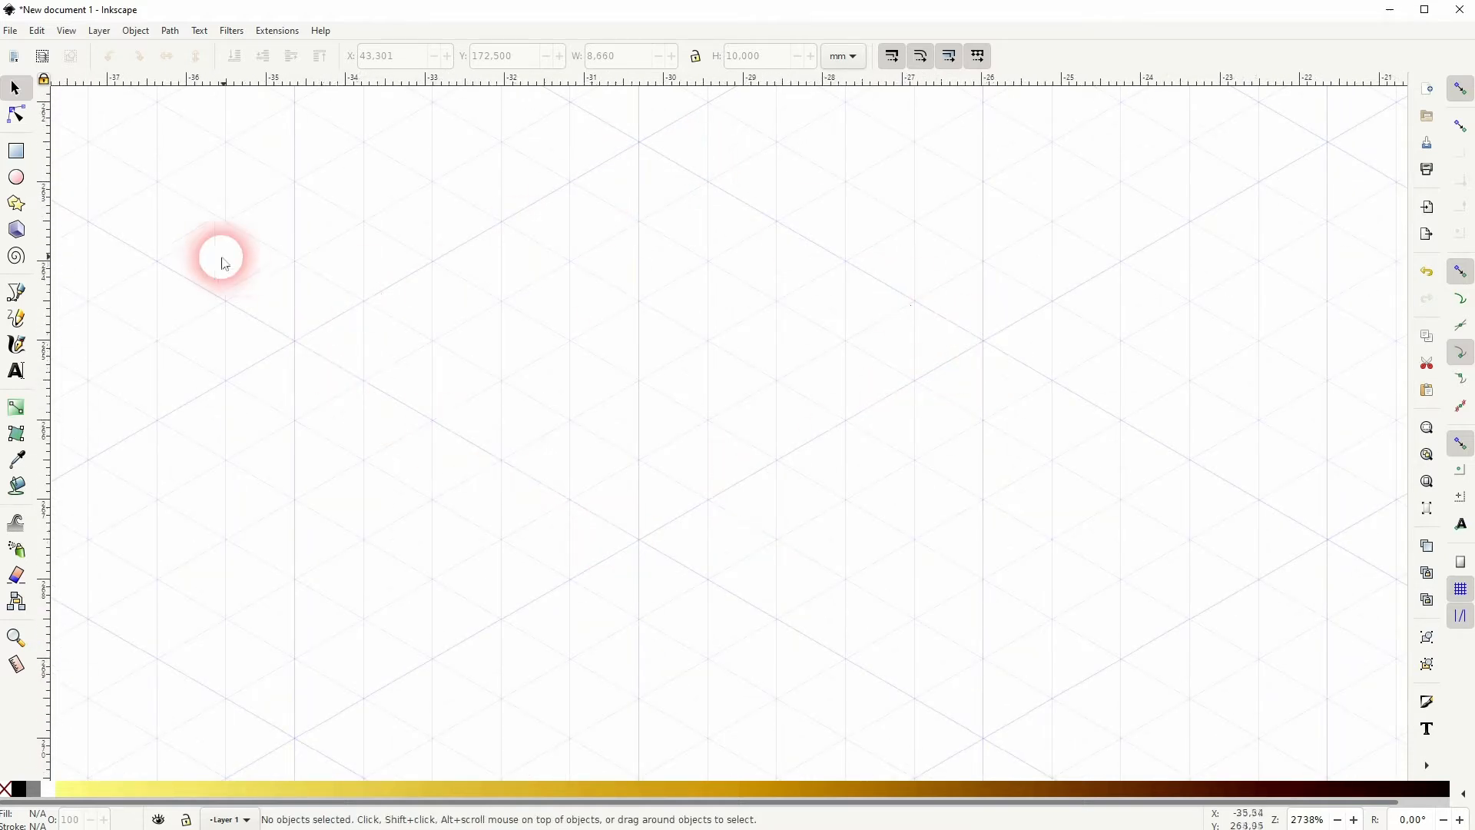
left_click(16, 291)
left_click(638, 223)
left_click(639, 144)
left_click(570, 185)
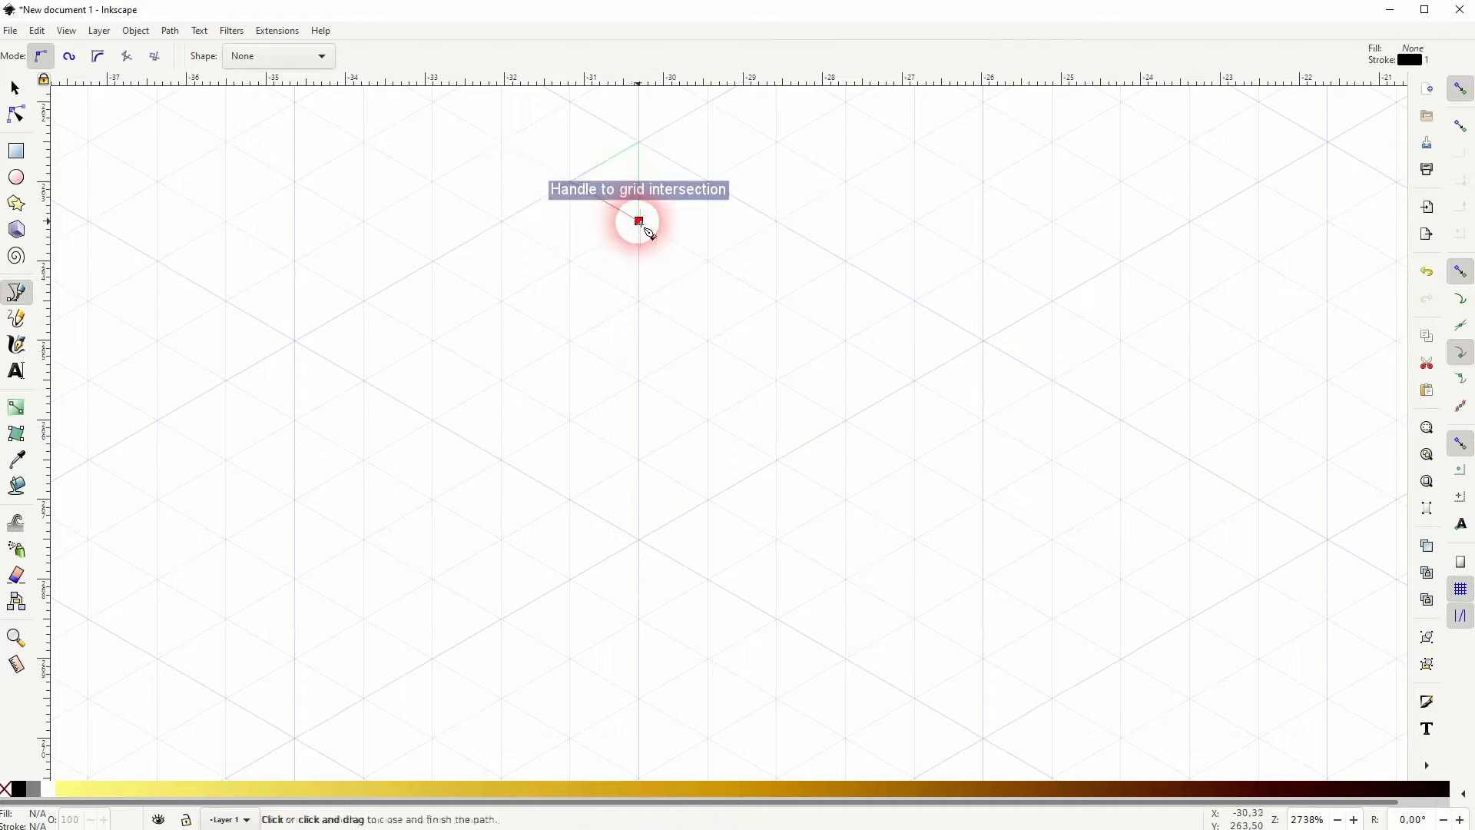
left_click(638, 222)
- Remove the triangle's stroke and fill it with black
left_click(15, 88)
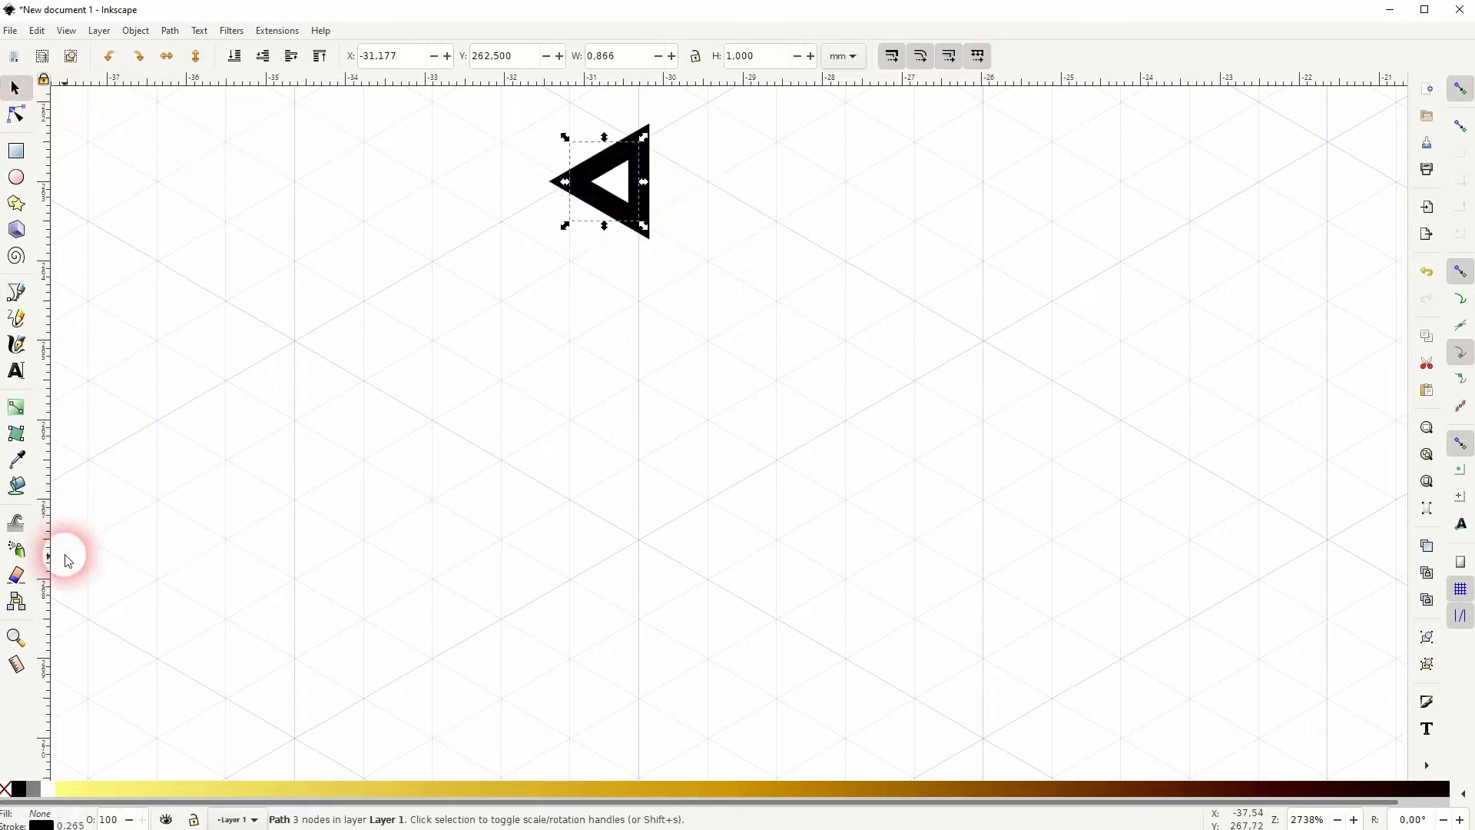
left_click(3, 790, "shift")
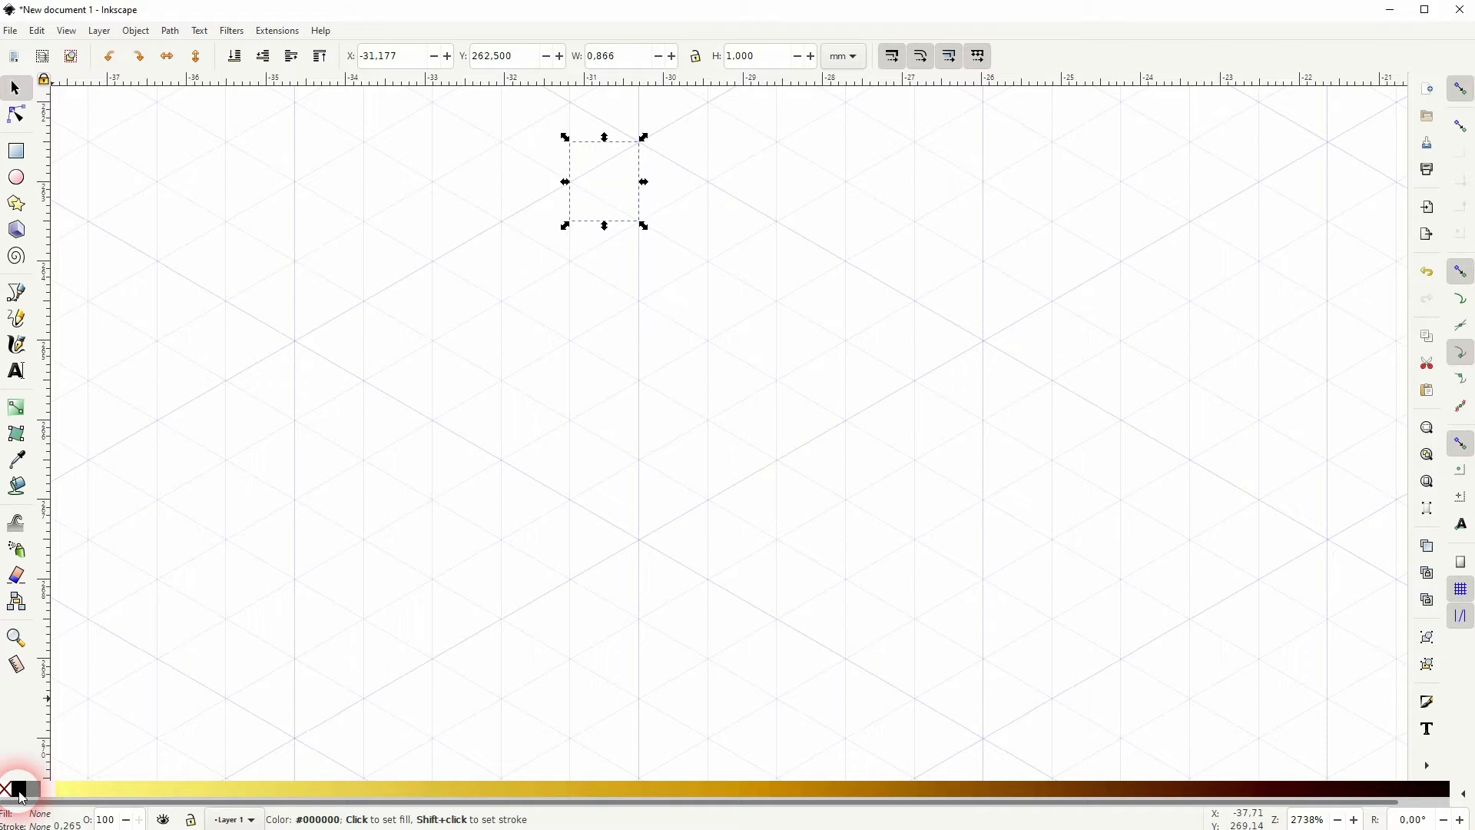
left_click(19, 792)
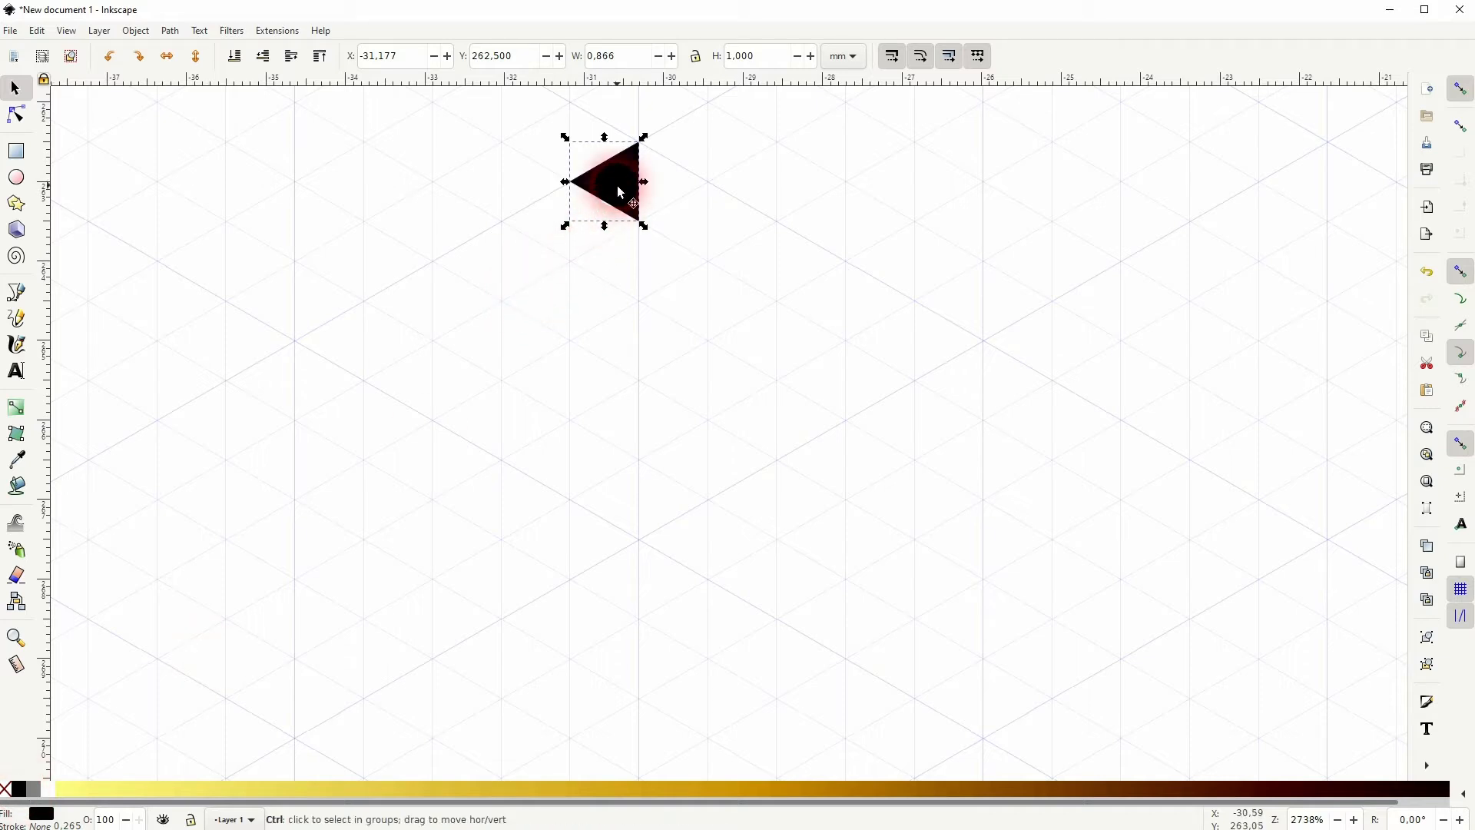
- Duplicate the black triangle downwards along the grid to form a vertical column of five touching triangles
key("ctrl+d")
left_click_drag(621, 192, 613, 265)
left_click_drag(533, 320, 675, 148)
key("ctrl+d")
left_click_drag(603, 220, 615, 407)
left_click(616, 477)
left_click_drag(536, 500, 717, 370)
key("ctrl+d")
left_click_drag(579, 418, 607, 498)
left_click(739, 456)
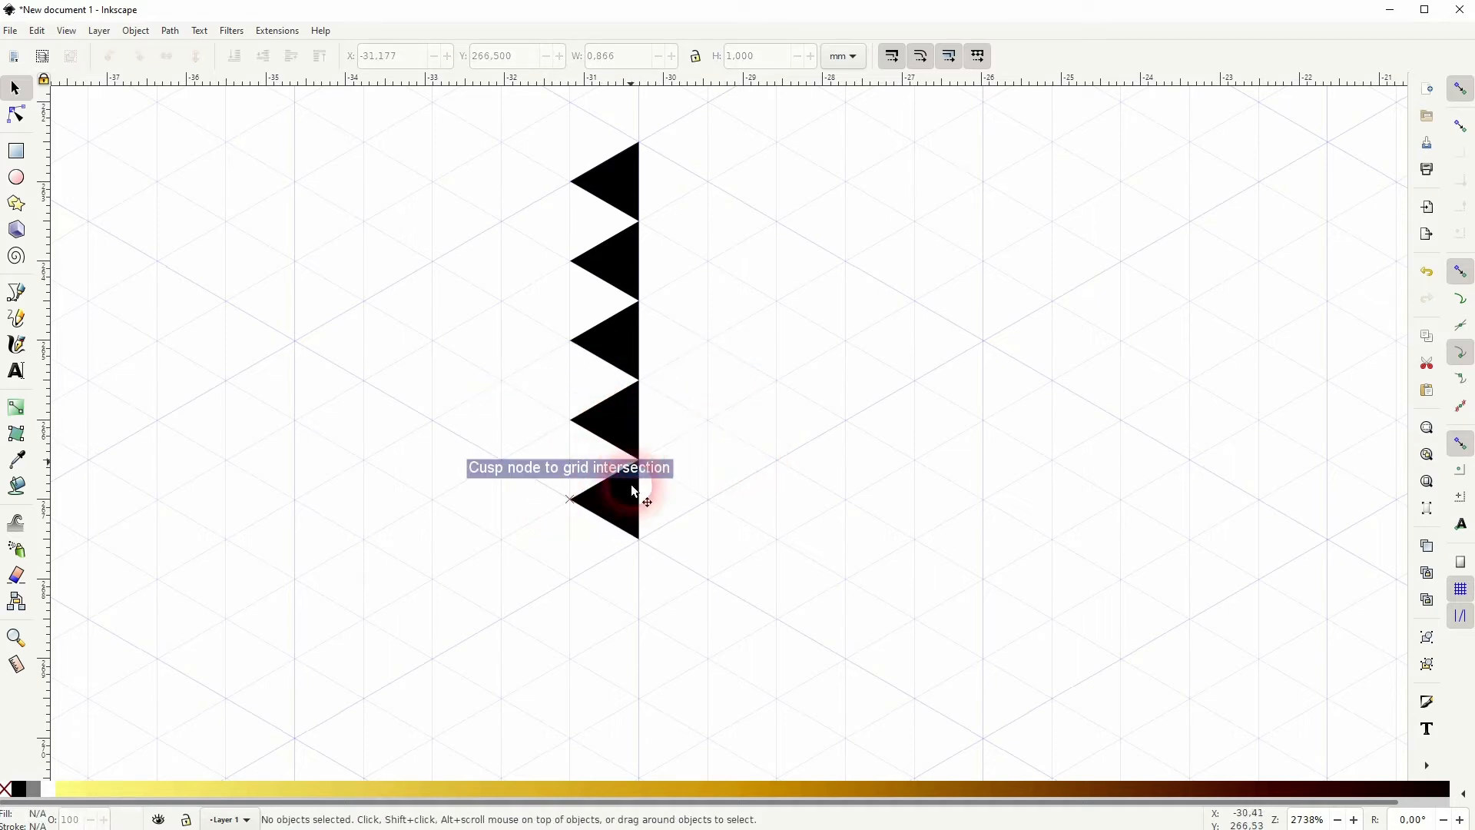
- Duplicate the column of five triangles and snap the copy directly beneath it to make a column of ten
left_click_drag(674, 603, 702, 550)
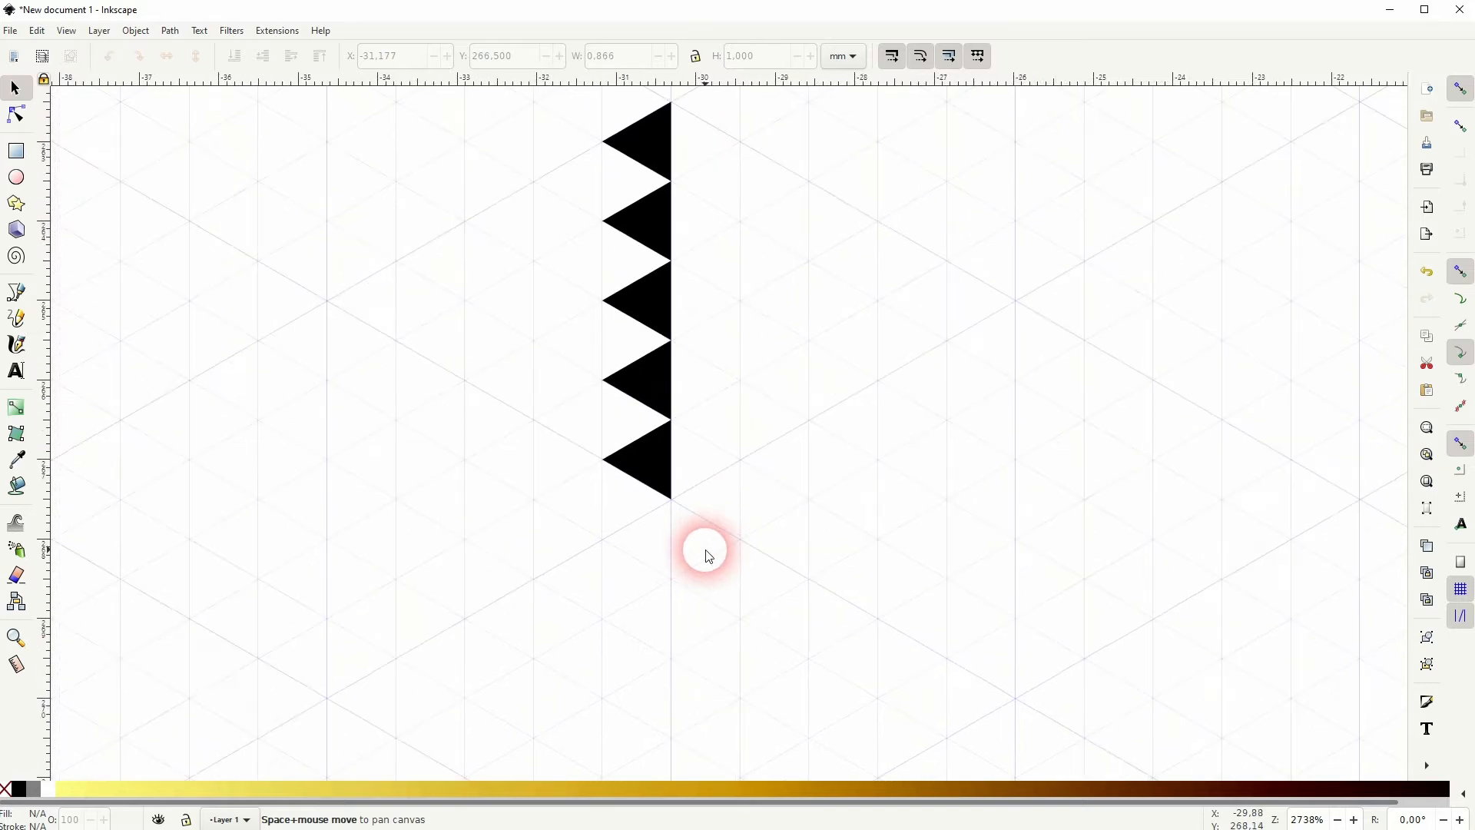
left_click_drag(628, 466, 764, 105)
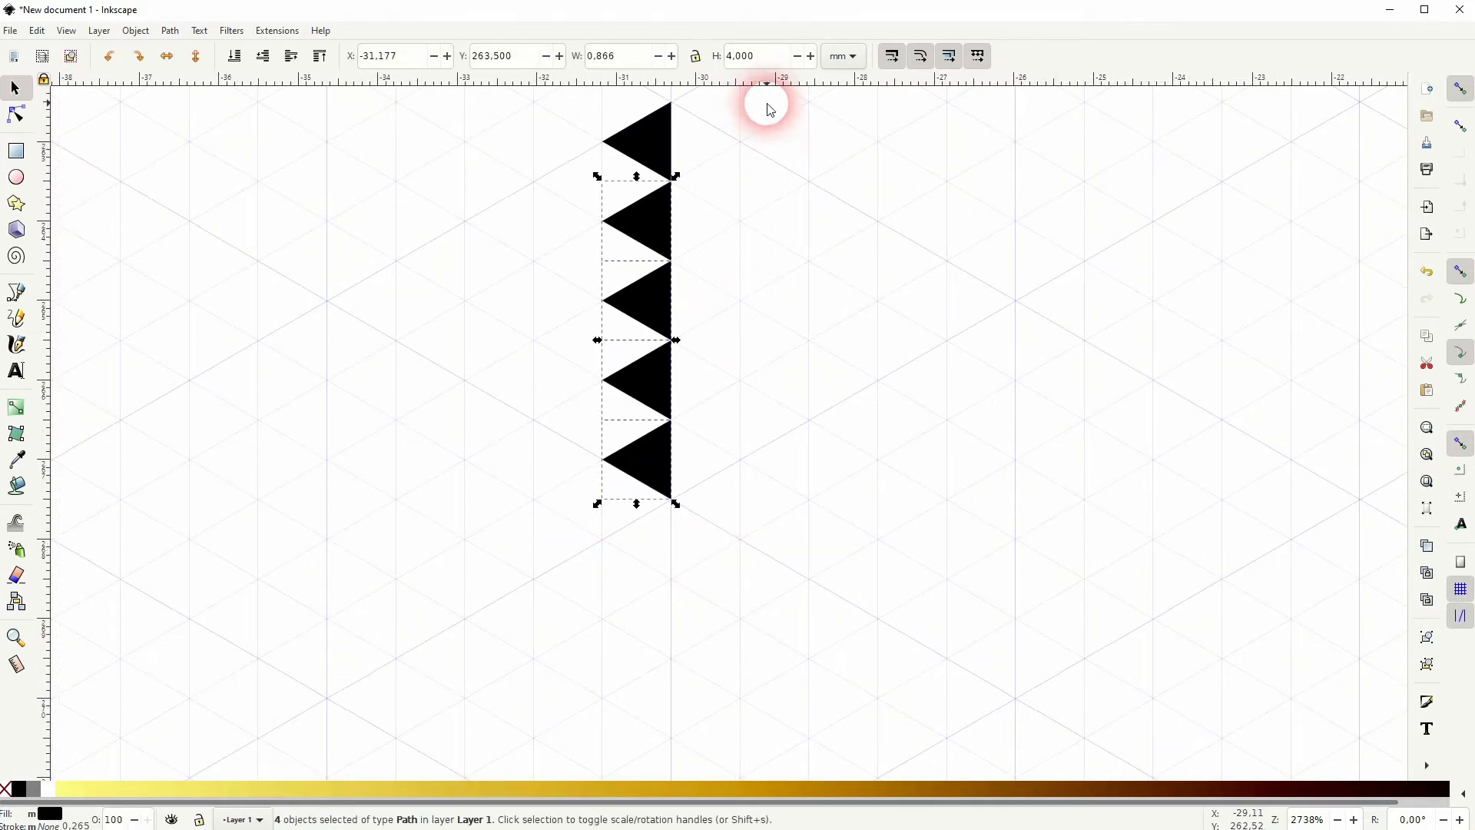
left_click_drag(547, 559, 733, 93)
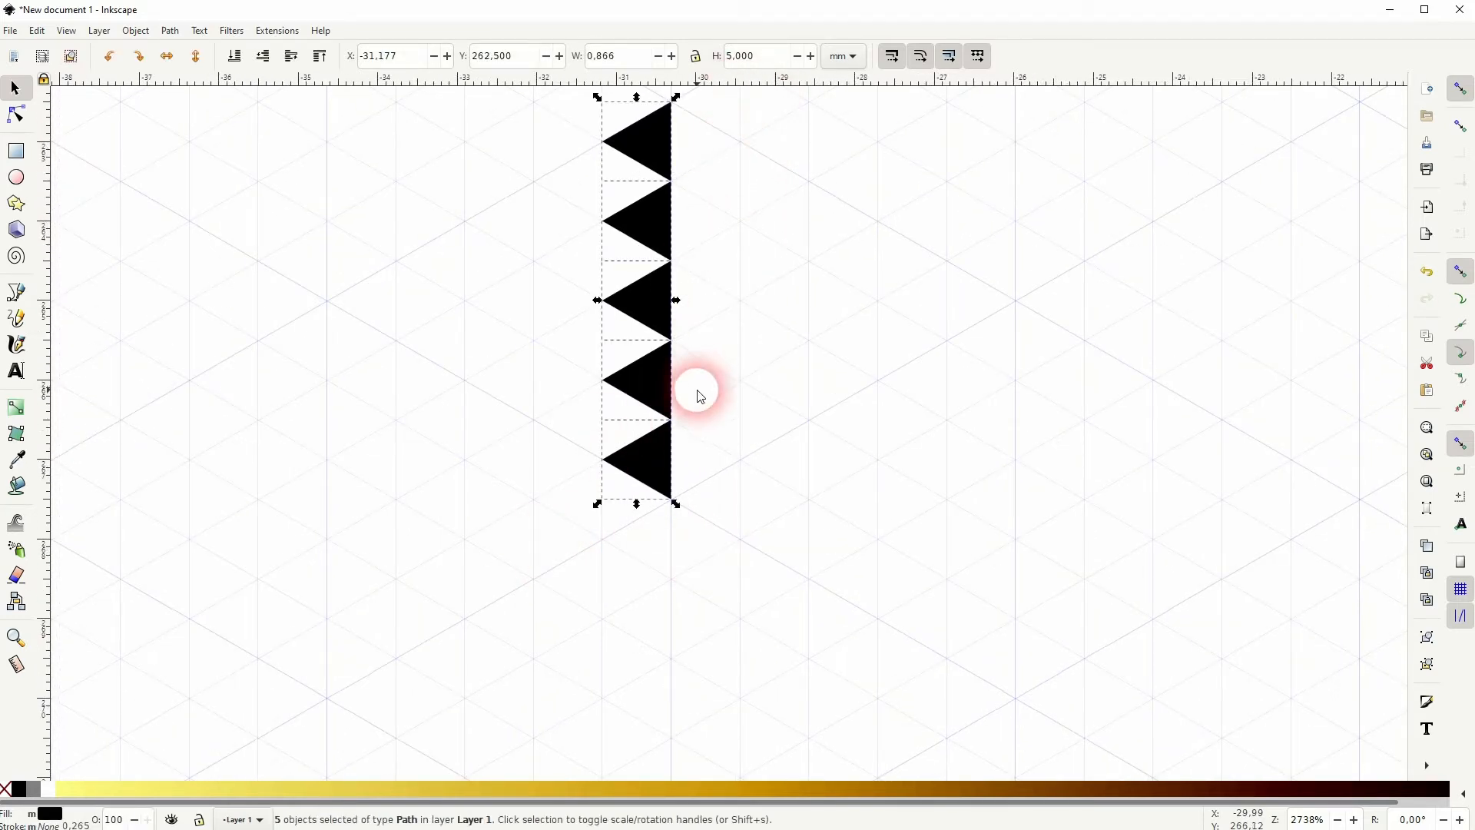
key("ctrl+d")
left_click_drag(659, 124, 661, 543)
key("space")
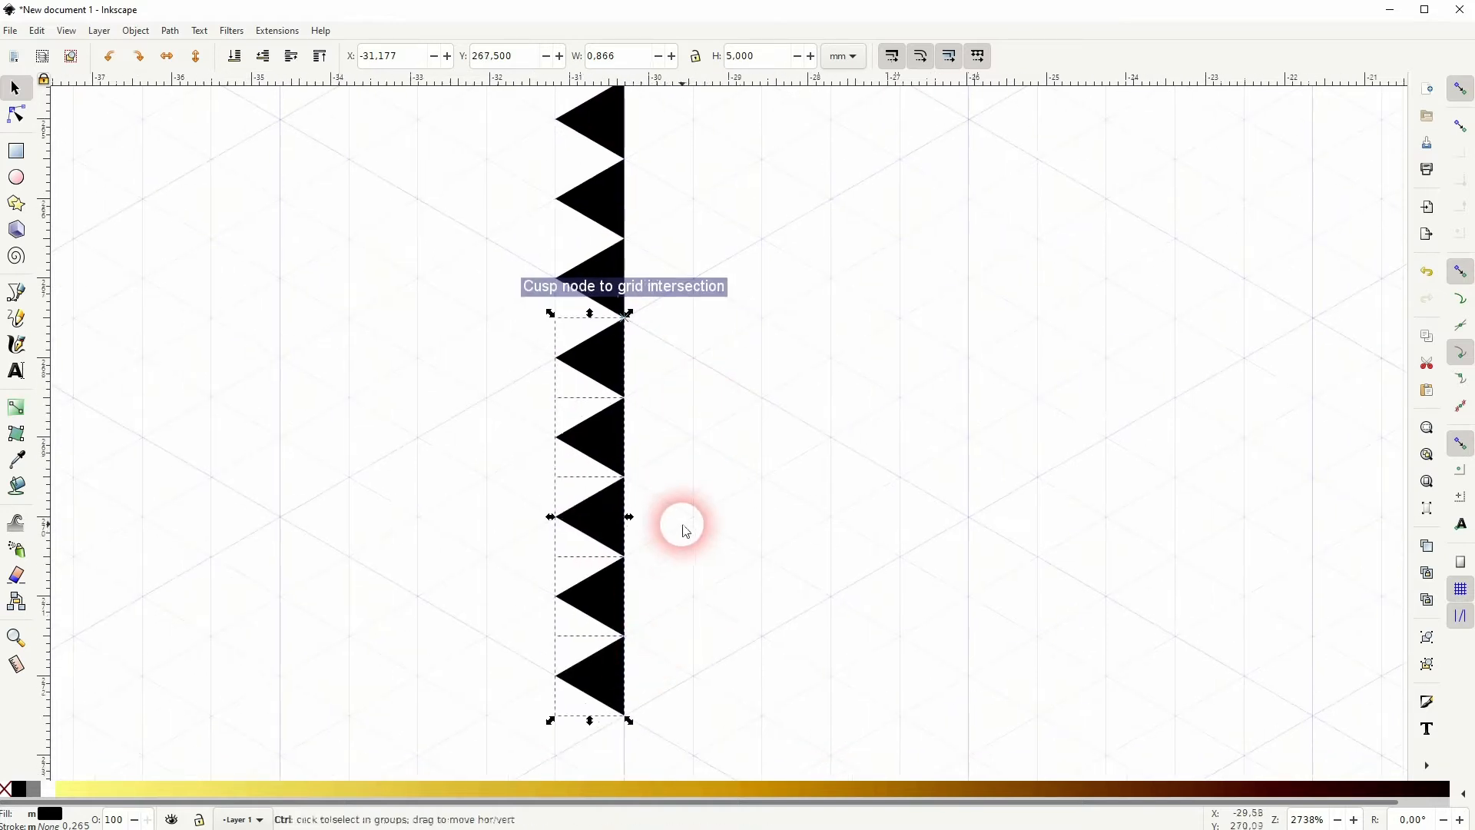
scroll(683, 524, "down", 1)
key("space")
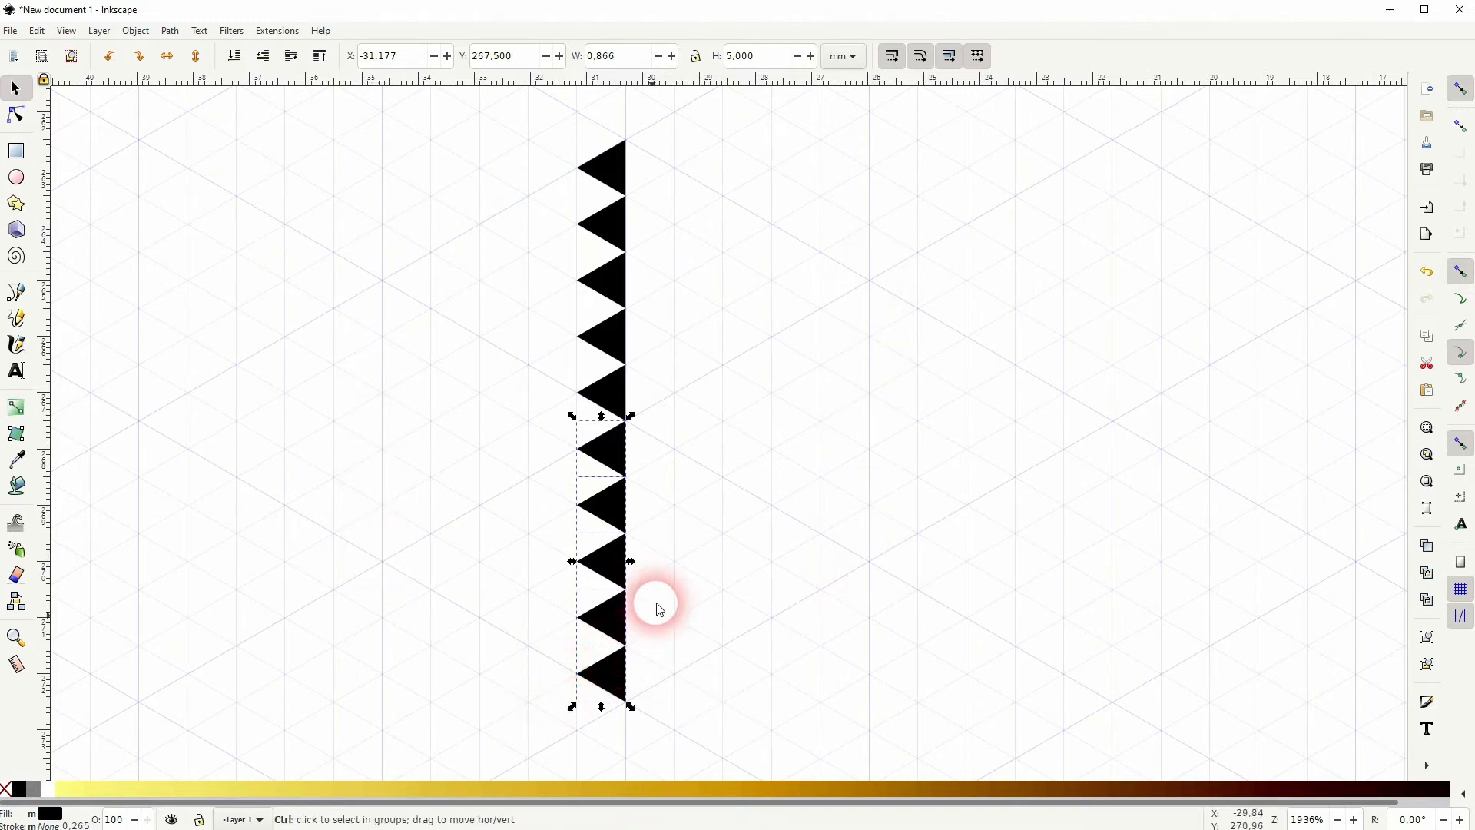
- Place copies of the five-triangle column at both sides of the central column to mark the hexagon's vertical edges
left_click_drag(612, 511, 875, 350)
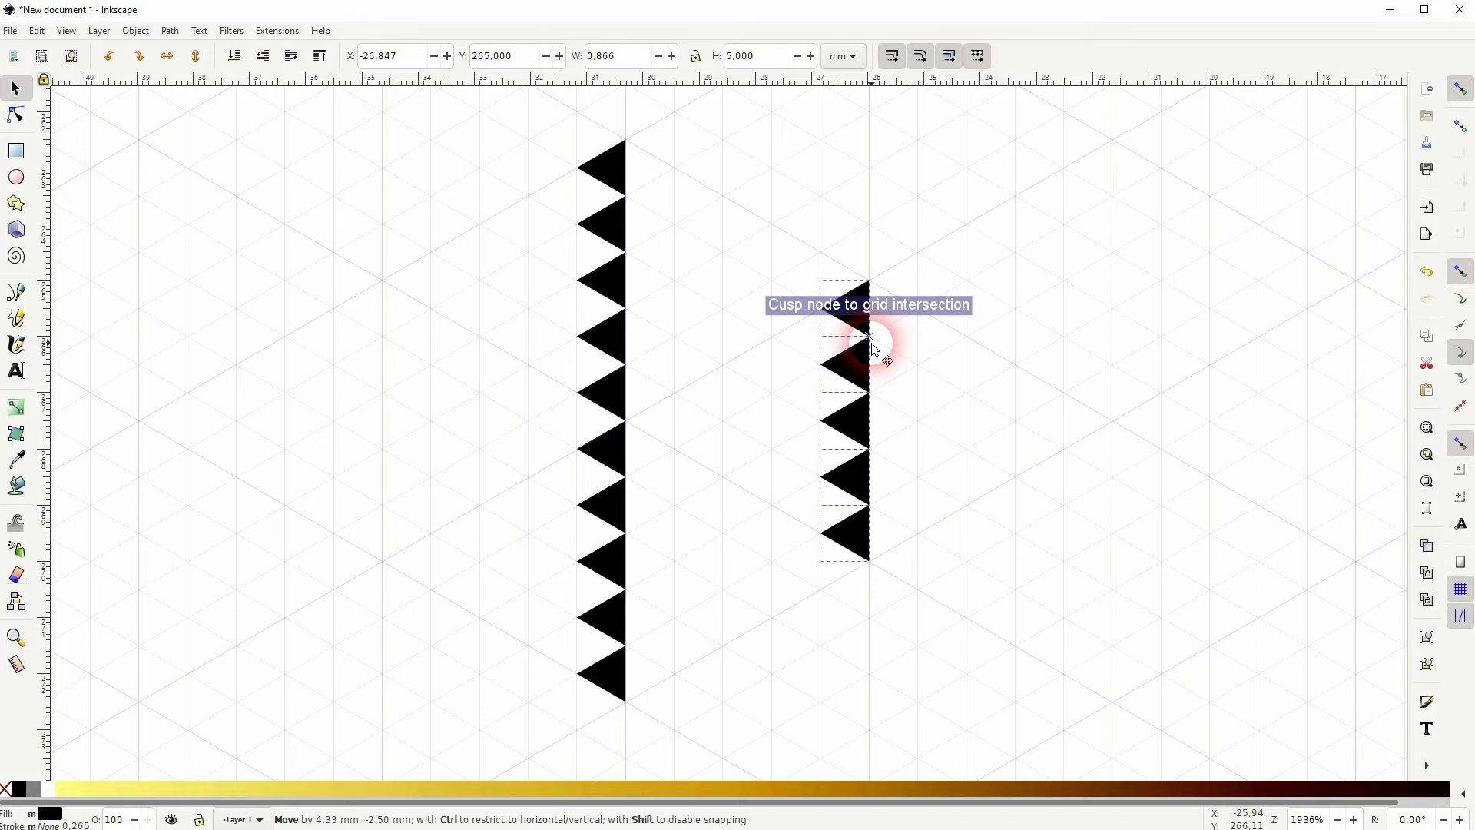
left_click_drag(857, 436, 404, 424)
left_click(551, 492)
- Copy a column of nine triangles beside the central column on its left and four times across the gap on its right
left_click_drag(543, 702, 668, 141)
key("ctrl+d")
left_click_drag(610, 211, 759, 258)
key("ctrl+d")
key("ctrl+d")
key("ctrl+d")
left_click_drag(759, 258, 827, 301)
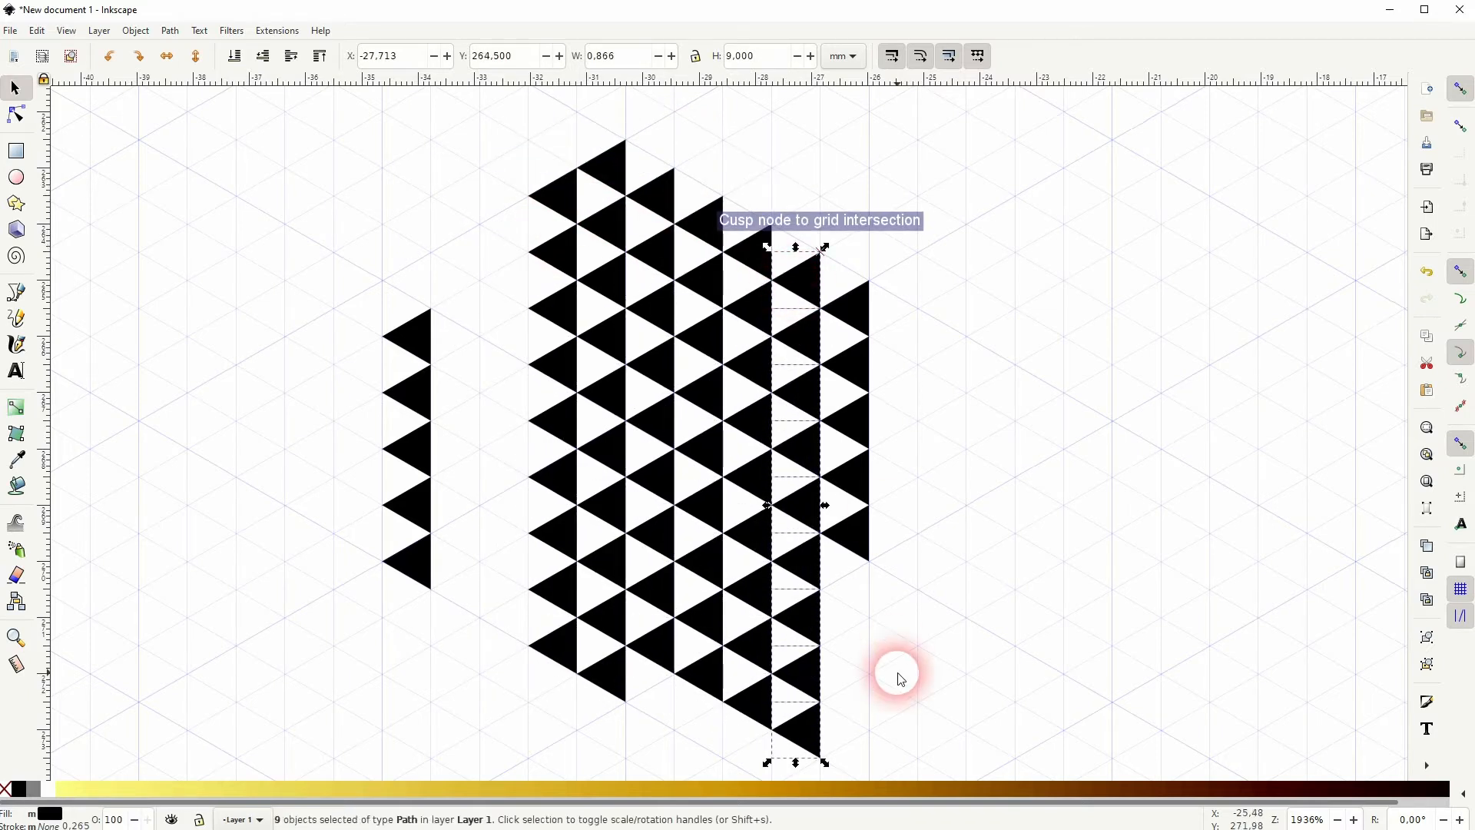
- Delete the surplus black triangles that extend beyond the hexagon's lower-right edge
left_click(796, 734)
key("Delete")
left_click(807, 678)
key("Delete")
left_click(795, 618)
key("Delete")
left_click(752, 645)
- Fill the hexagon's left half with duplicated triangle columns and delete the triangles that extend beyond its lower-left edge
left_click_drag(491, 680, 412, 284)
key("ctrl+d")
key("ctrl+d")
left_click(300, 500)
left_click(460, 257)
key("ctrl+d")
left_click(460, 711)
key("Delete")
left_click_drag(461, 644, 610, 709)
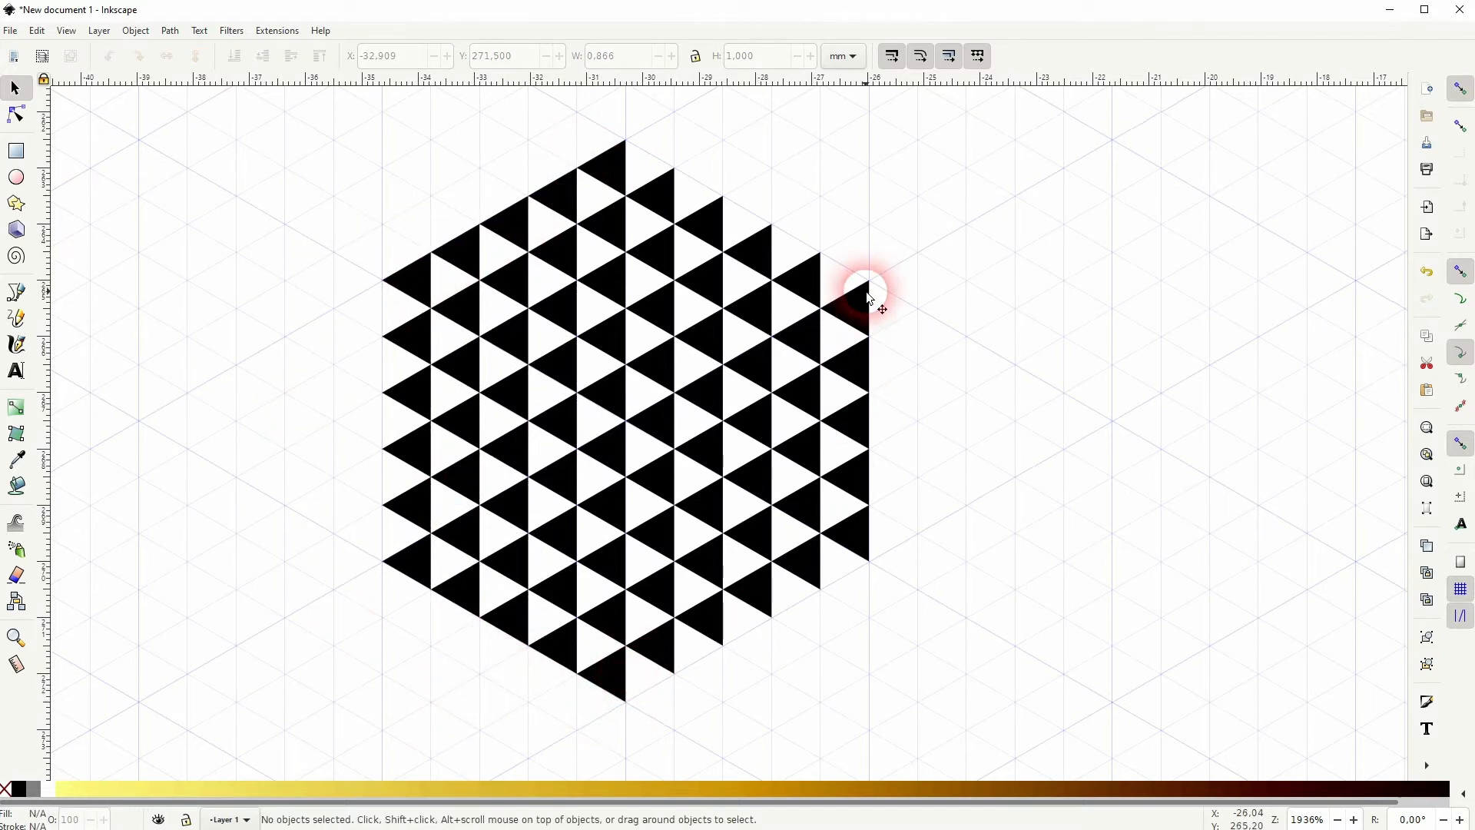
- Draw a right-pointing triangle 0.866 mm wide and 1 mm high in the central column's uppermost gap, without stroke and filled grey
left_click(16, 292)
left_click(577, 167)
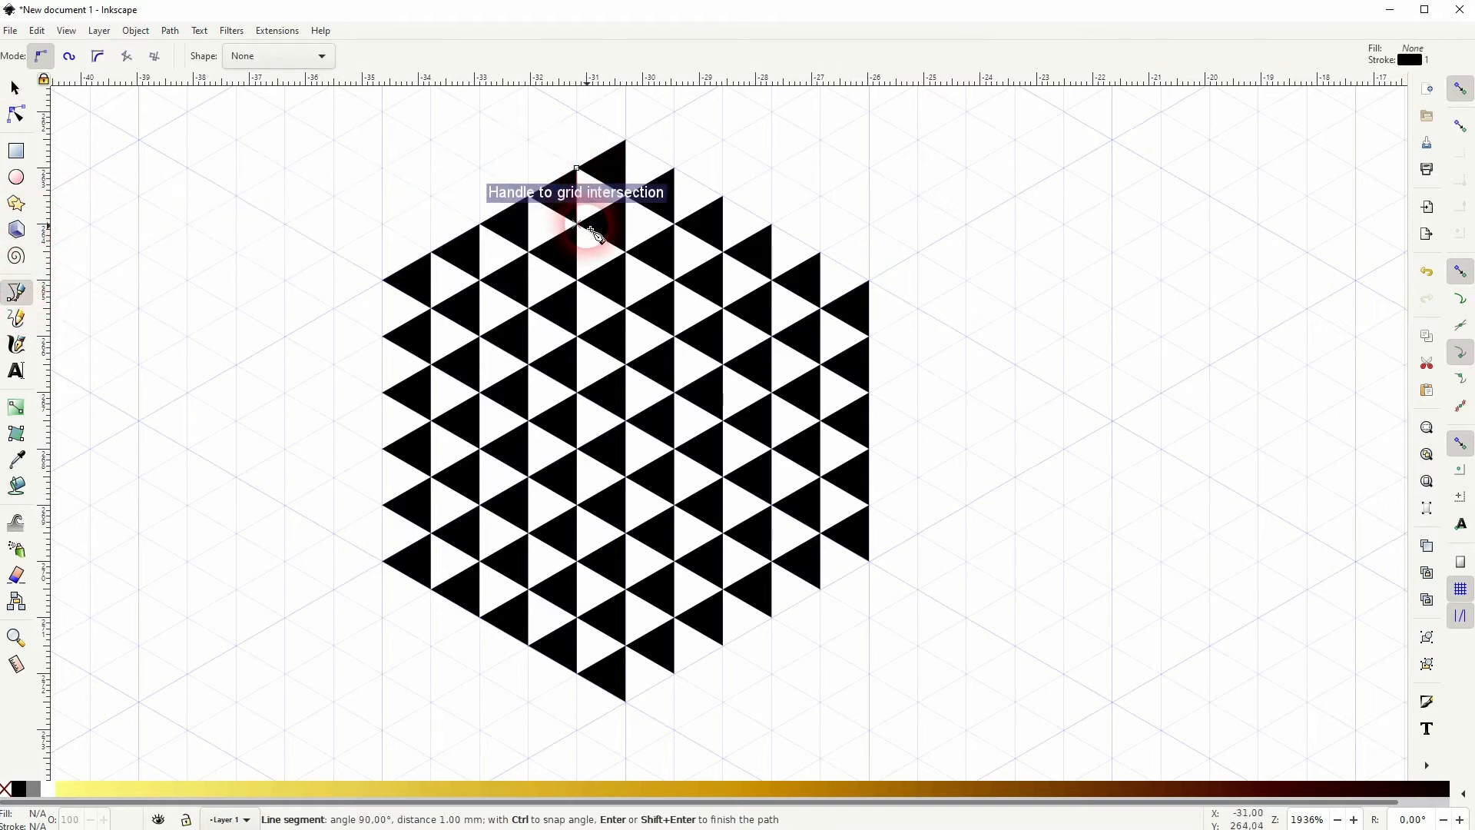
left_click(577, 224)
left_click(625, 196)
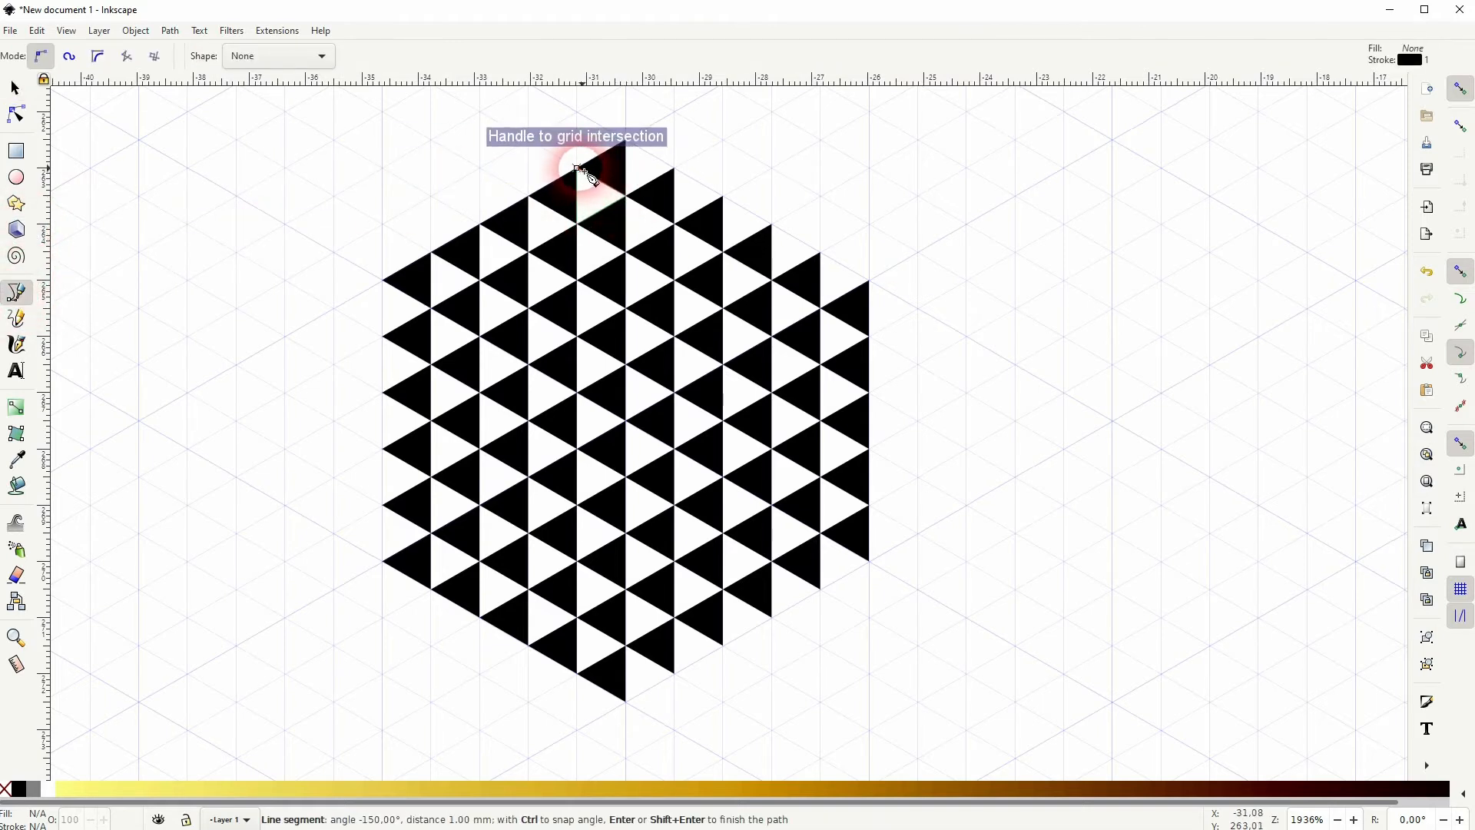
left_click(578, 169)
left_click(14, 89)
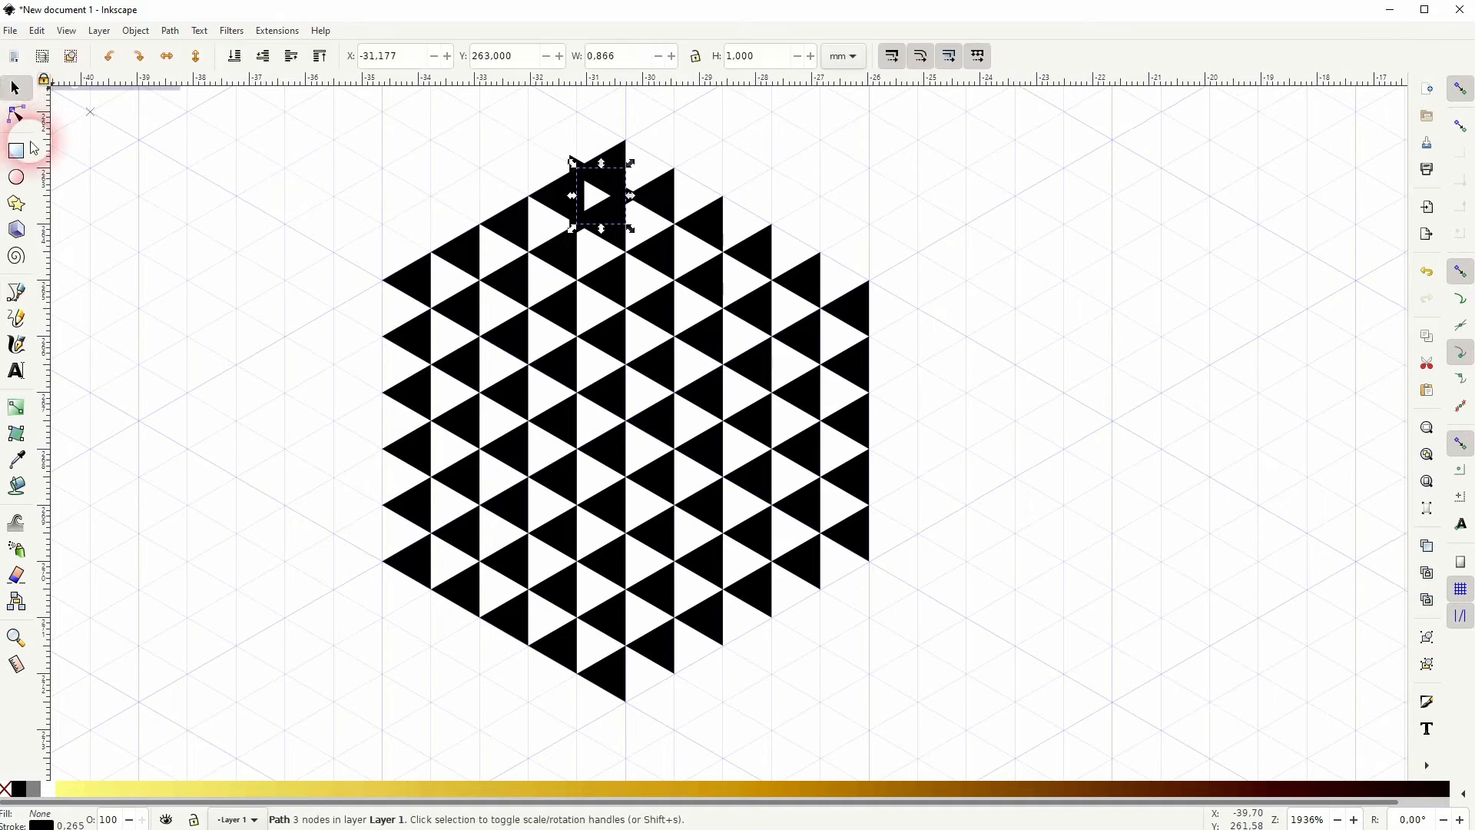
left_click(7, 788, "shift")
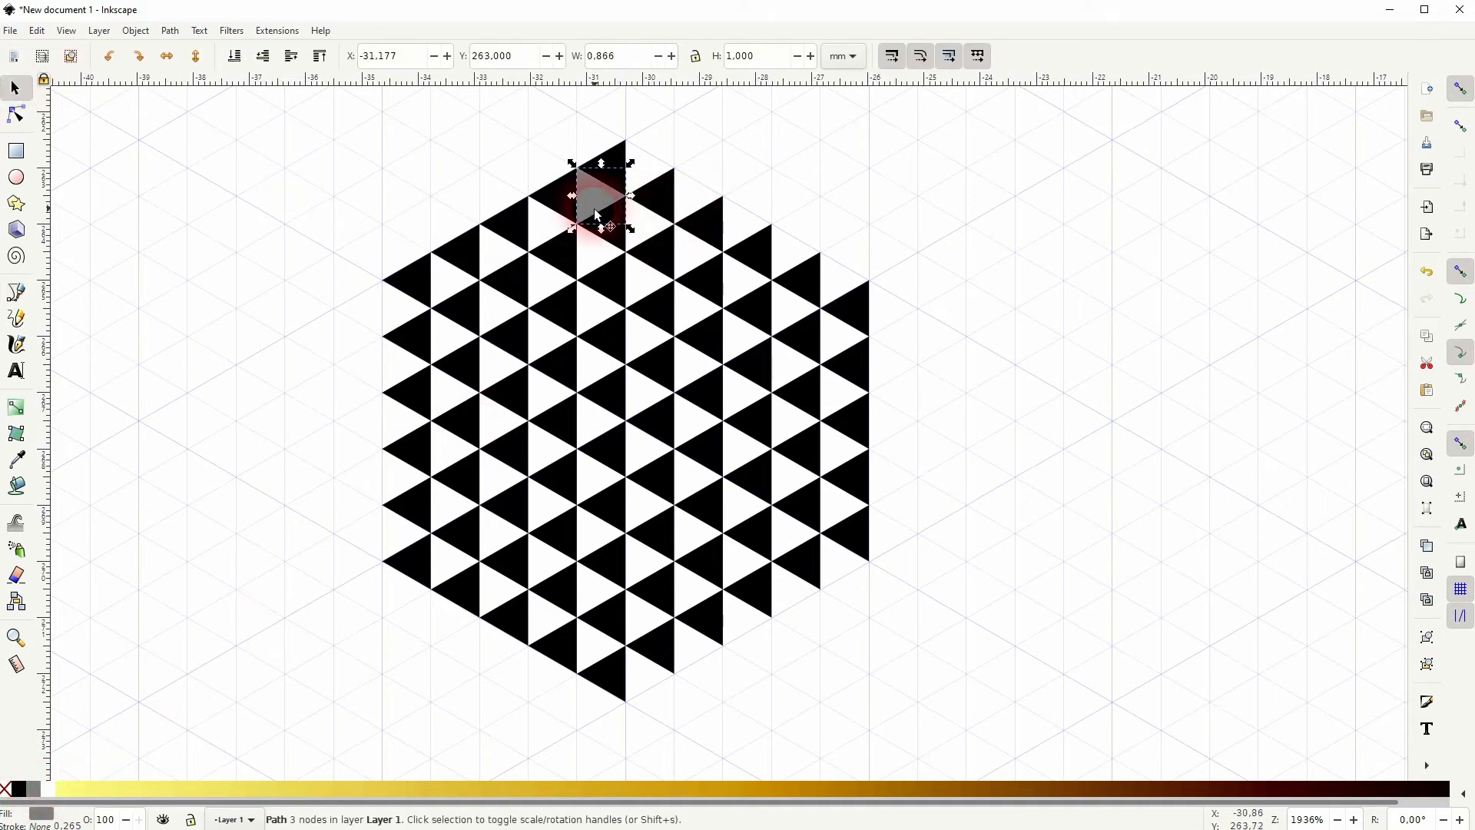
- Copy the grey triangle downwards to fill every white gap in the hexagon's central column
left_click_drag(598, 214, 590, 250)
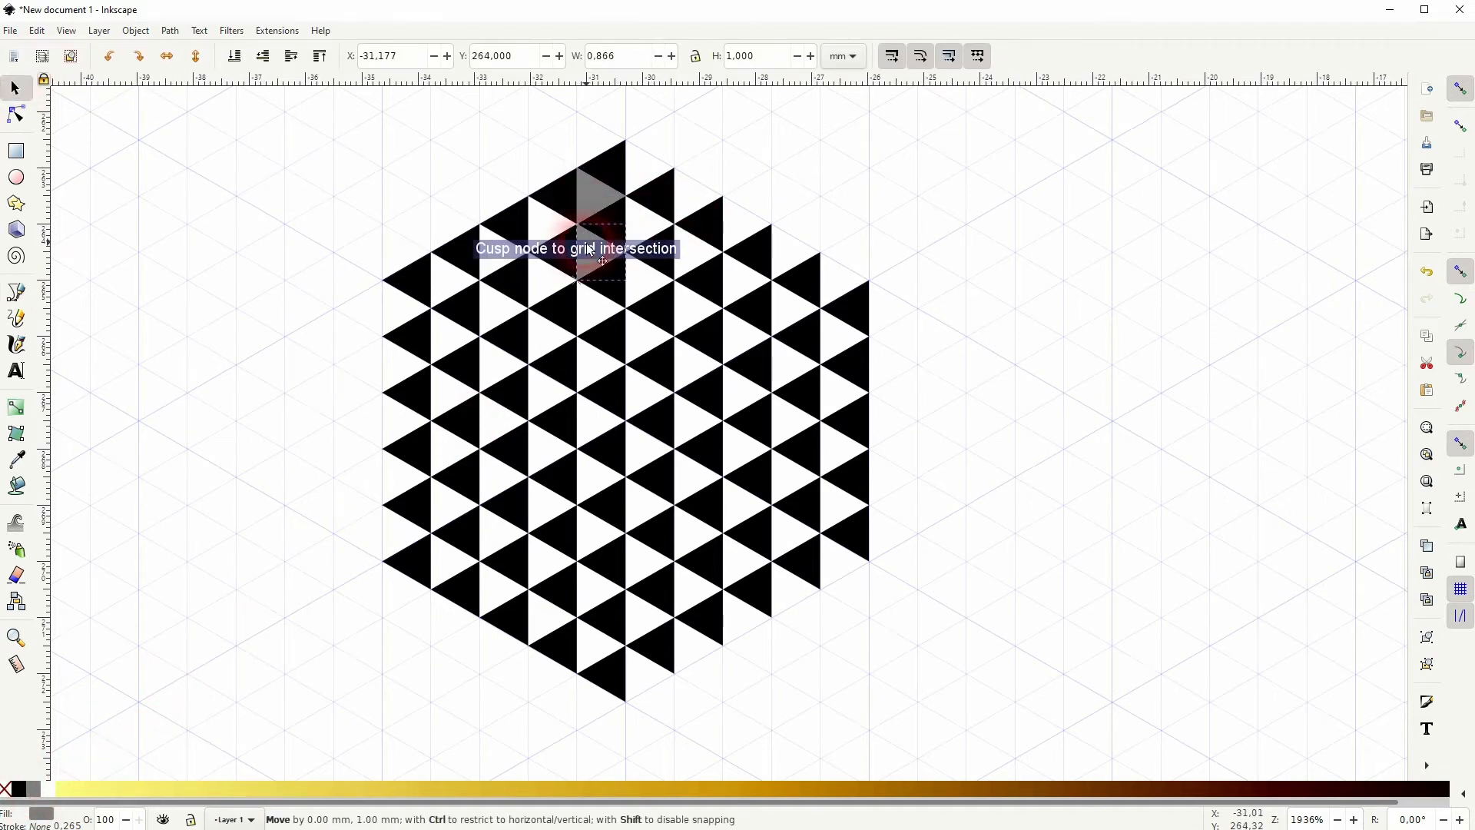
left_click(590, 201, "shift")
left_click_drag(590, 201, 593, 320)
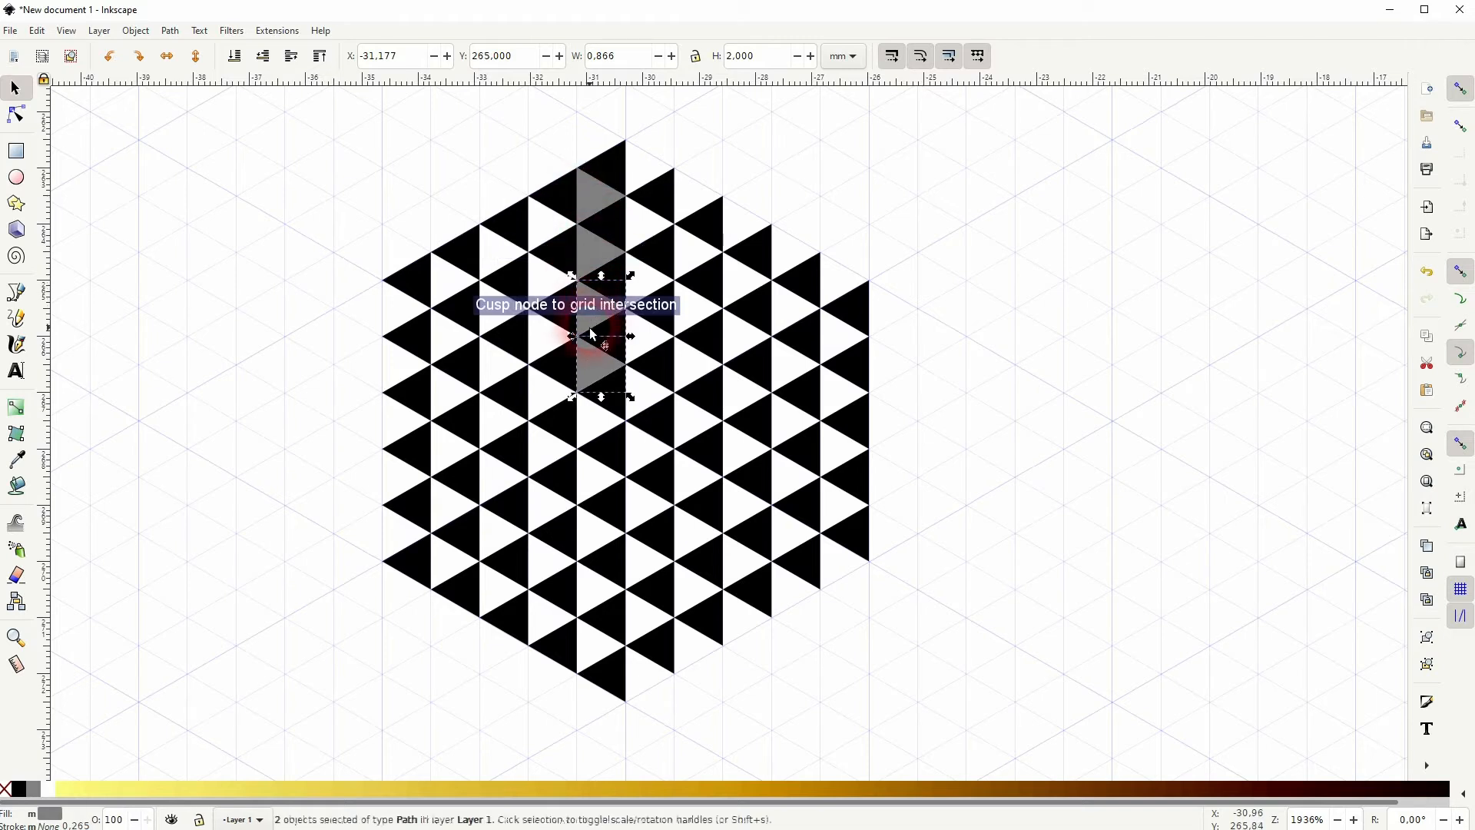
left_click(586, 257, "shift")
left_click(591, 197, "shift")
key("ctrl+d")
left_click_drag(591, 195, 580, 444)
left_click(667, 707)
left_click_drag(599, 597, 607, 636)
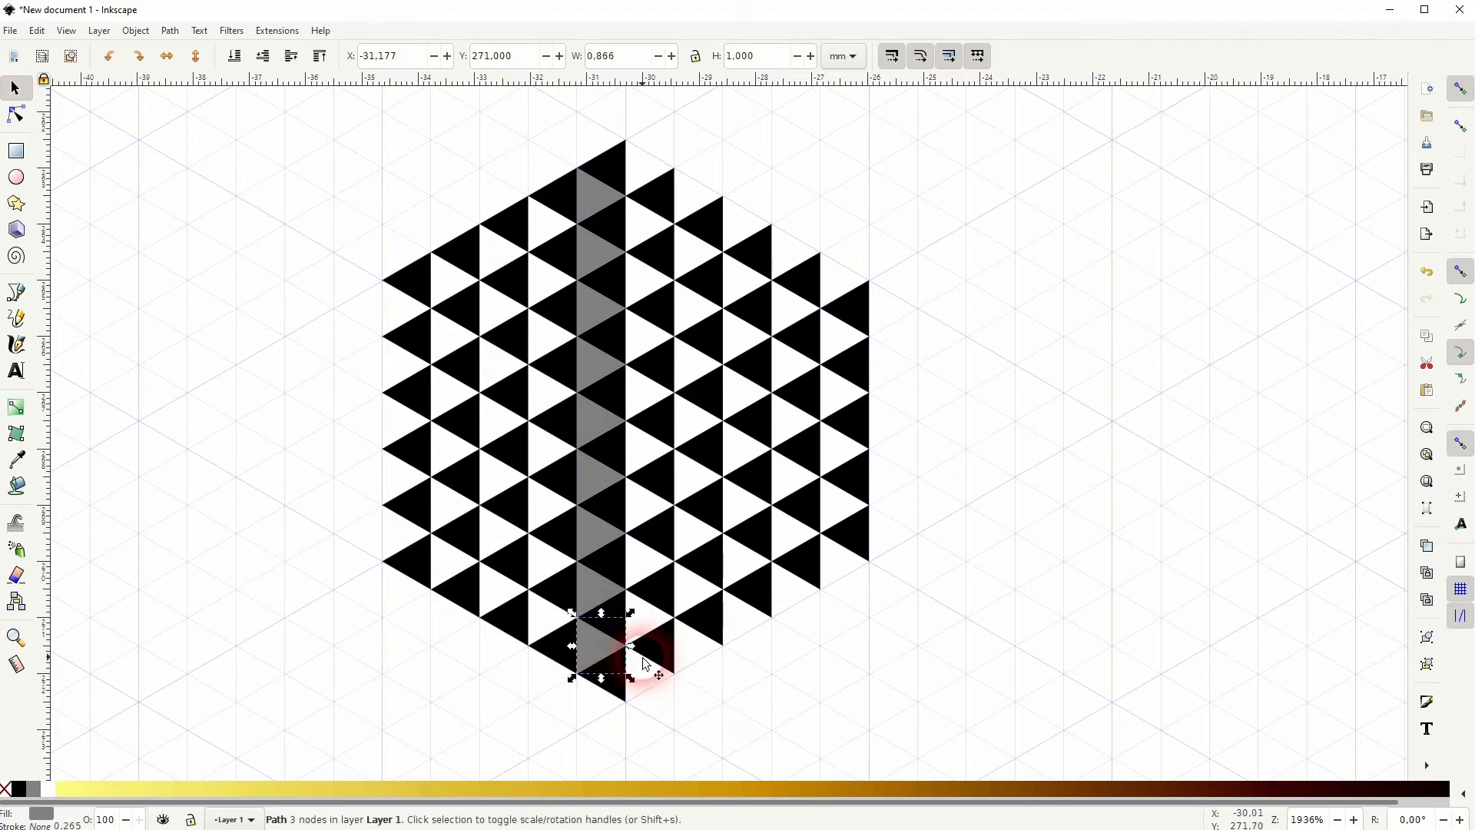
- Select the column of grey triangles and place copies of it in the gaps of all the other hexagon columns
left_click(598, 540, "shift")
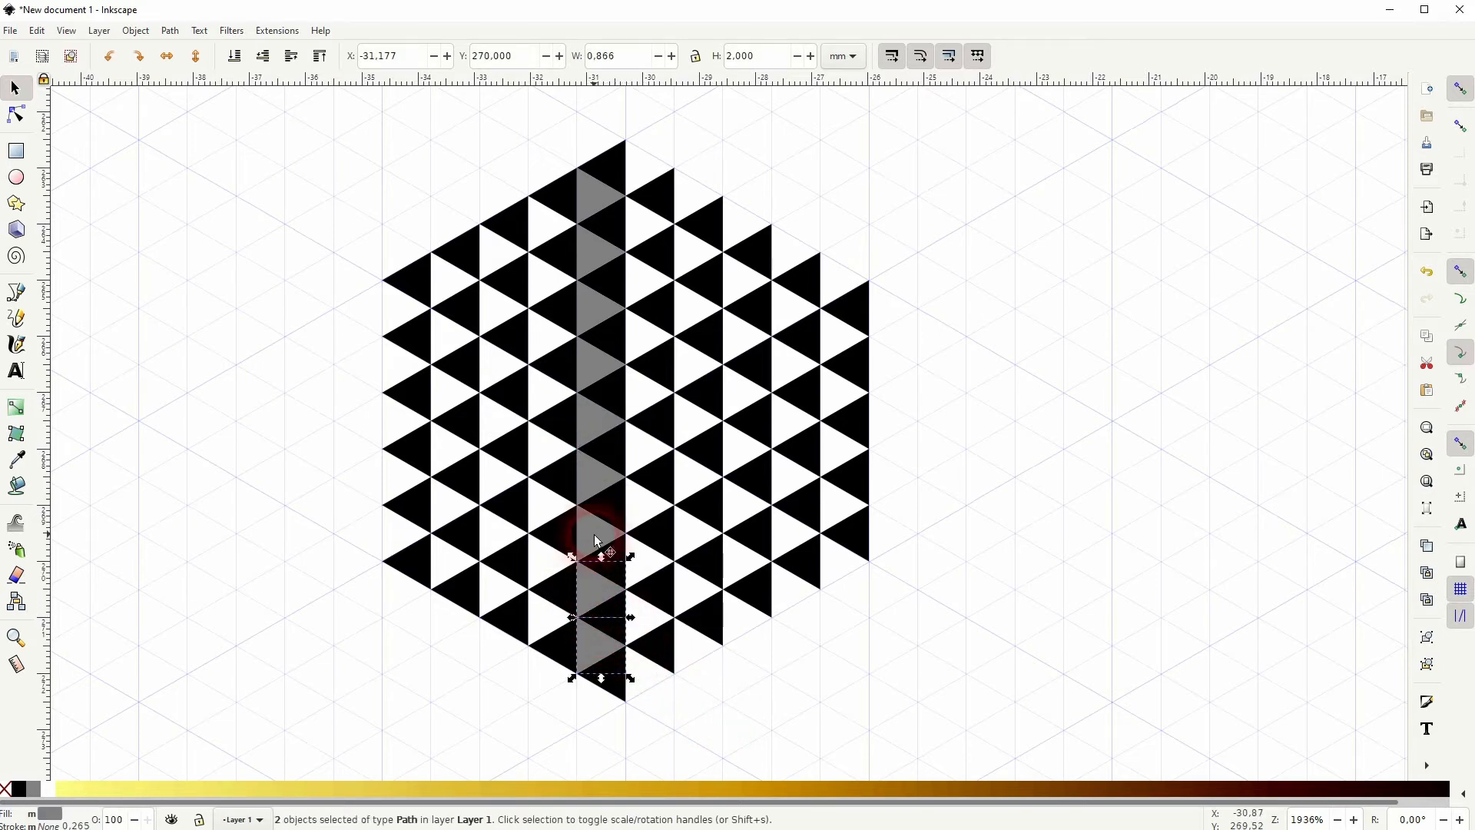
key("space")
key("space")
key("space")
key("space")
key("space")
left_click_drag(591, 198, 401, 308)
key("space")
key("space")
key("space")
key("Escape")
- Delete the surplus grey triangles hanging below the hexagon's lower-left edge
left_click_drag(324, 588, 471, 765)
key("Delete")
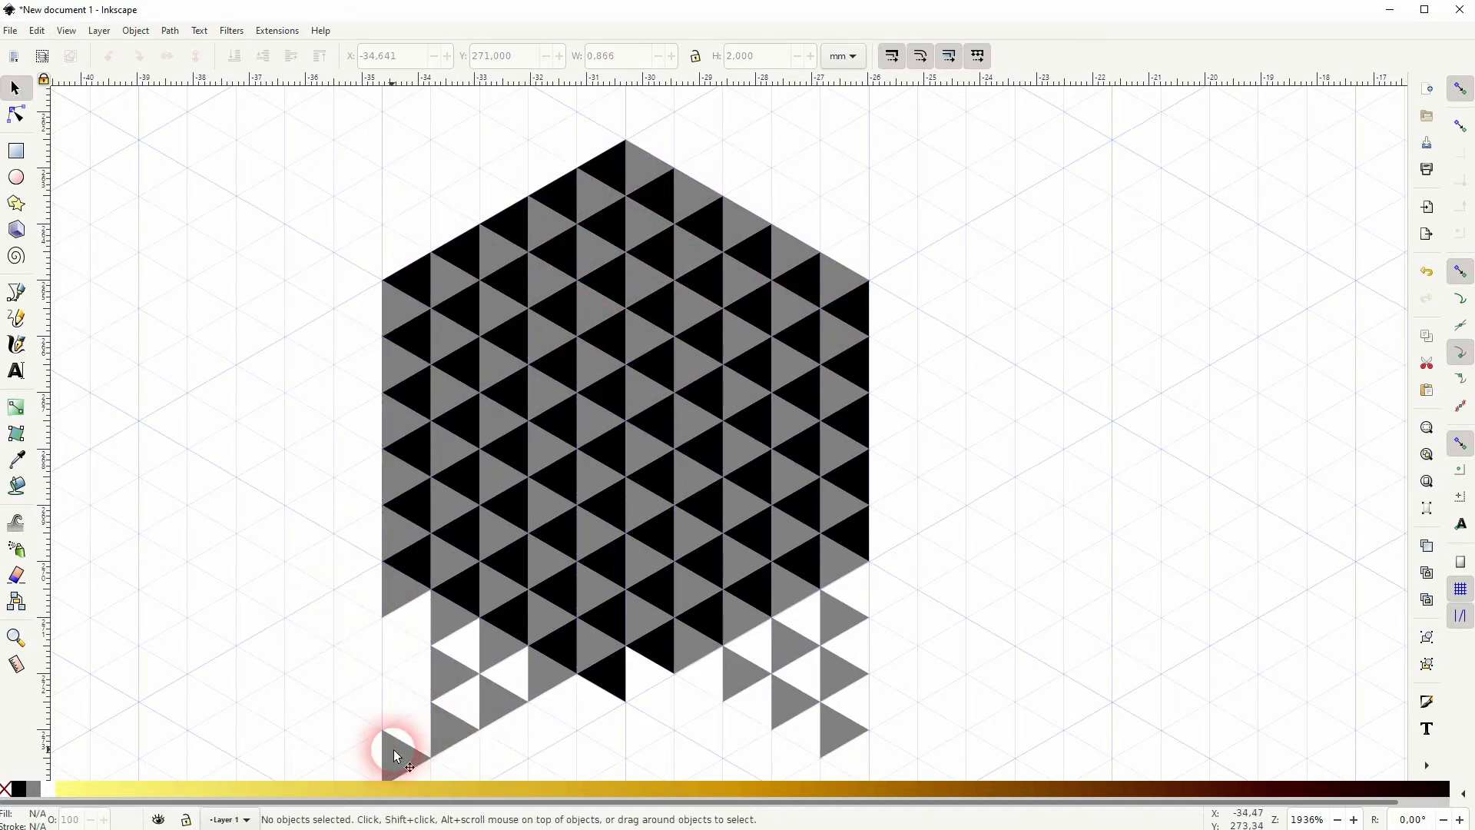
left_click(439, 728)
key("Delete")
left_click(440, 674)
key("Delete")
left_click(440, 616)
key("Delete")
left_click(541, 670)
key("Delete")
left_click(404, 594)
key("Delete")
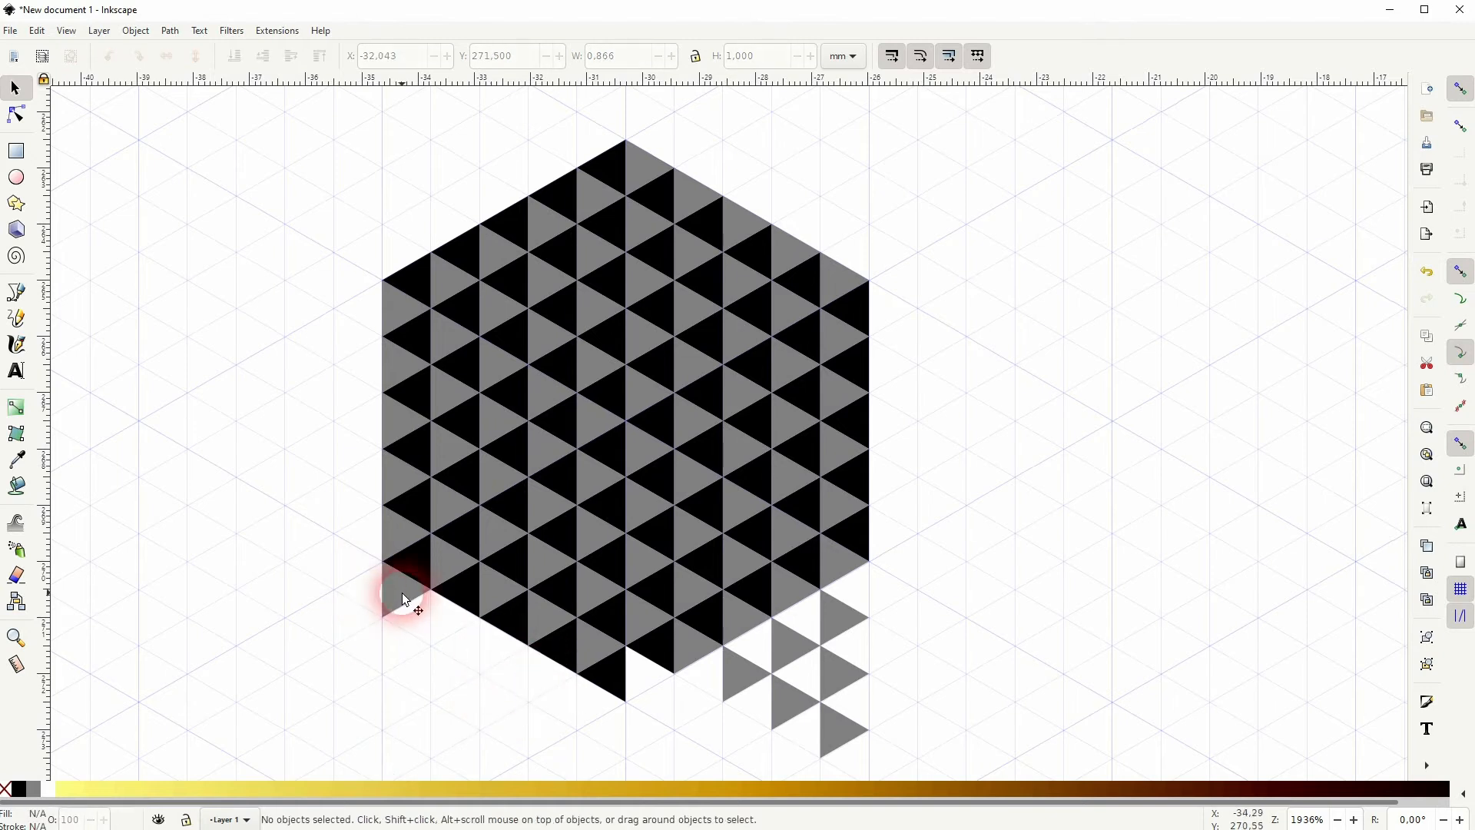
- Delete the surplus grey triangles below the hexagon's lower-right edge, completing its outline
left_click(737, 674)
key("Delete")
left_click(790, 644)
key("Delete")
left_click_drag(838, 732, 644, 676)
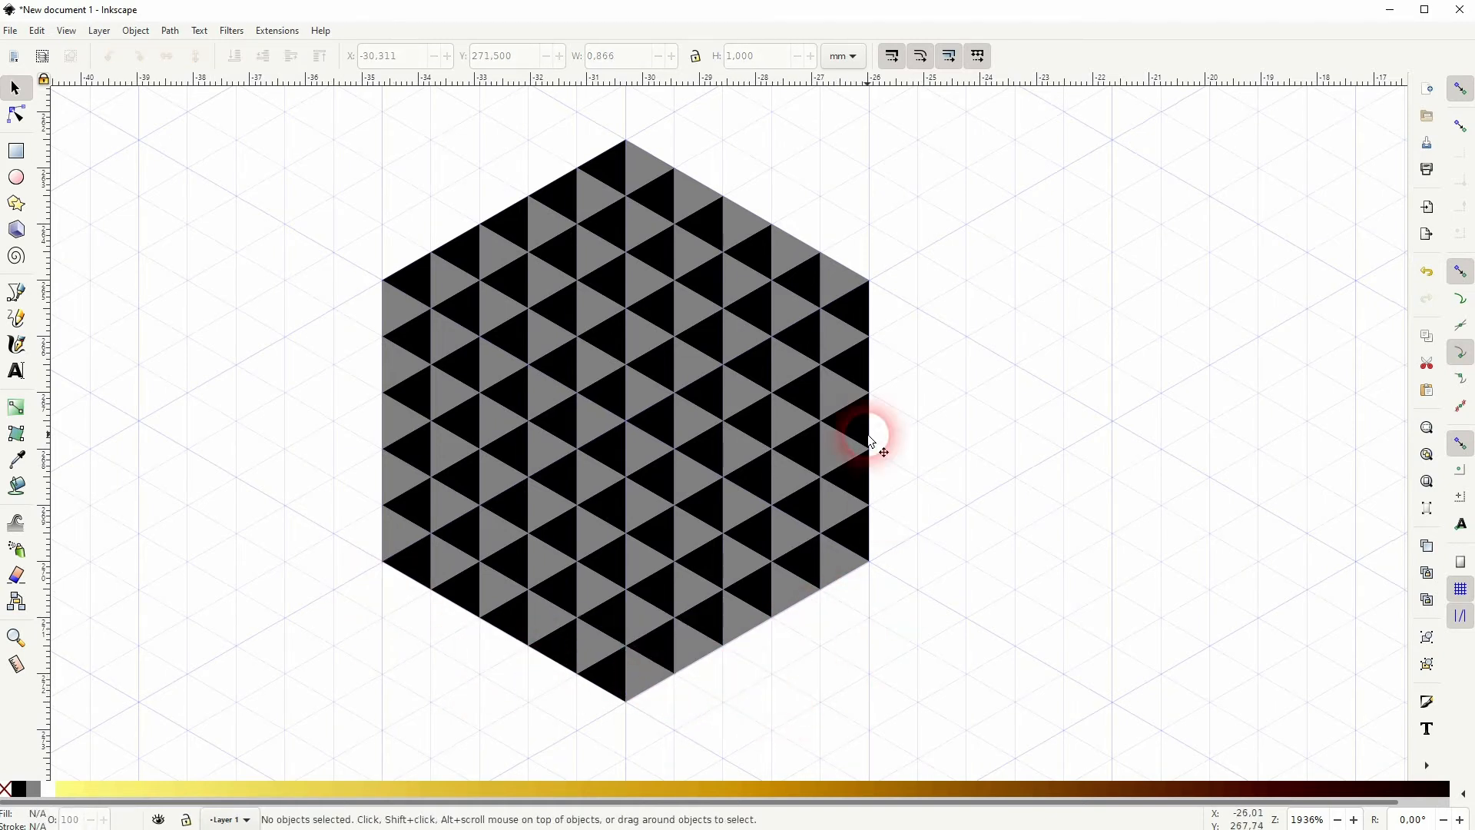
- Switch the colour swatches to the palette of blues ranging from black to light blue
left_click(1462, 800)
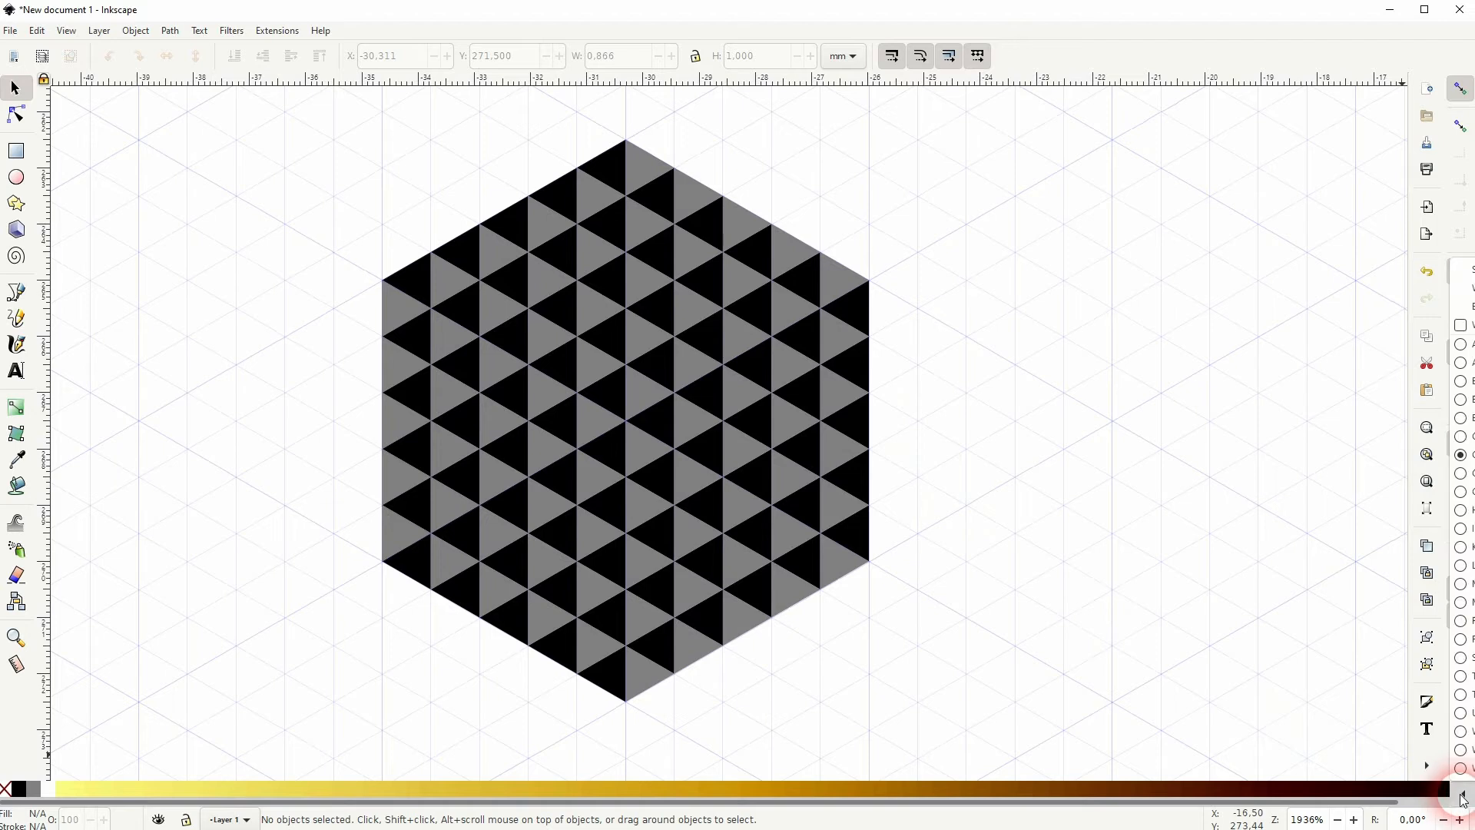
left_click(1463, 529)
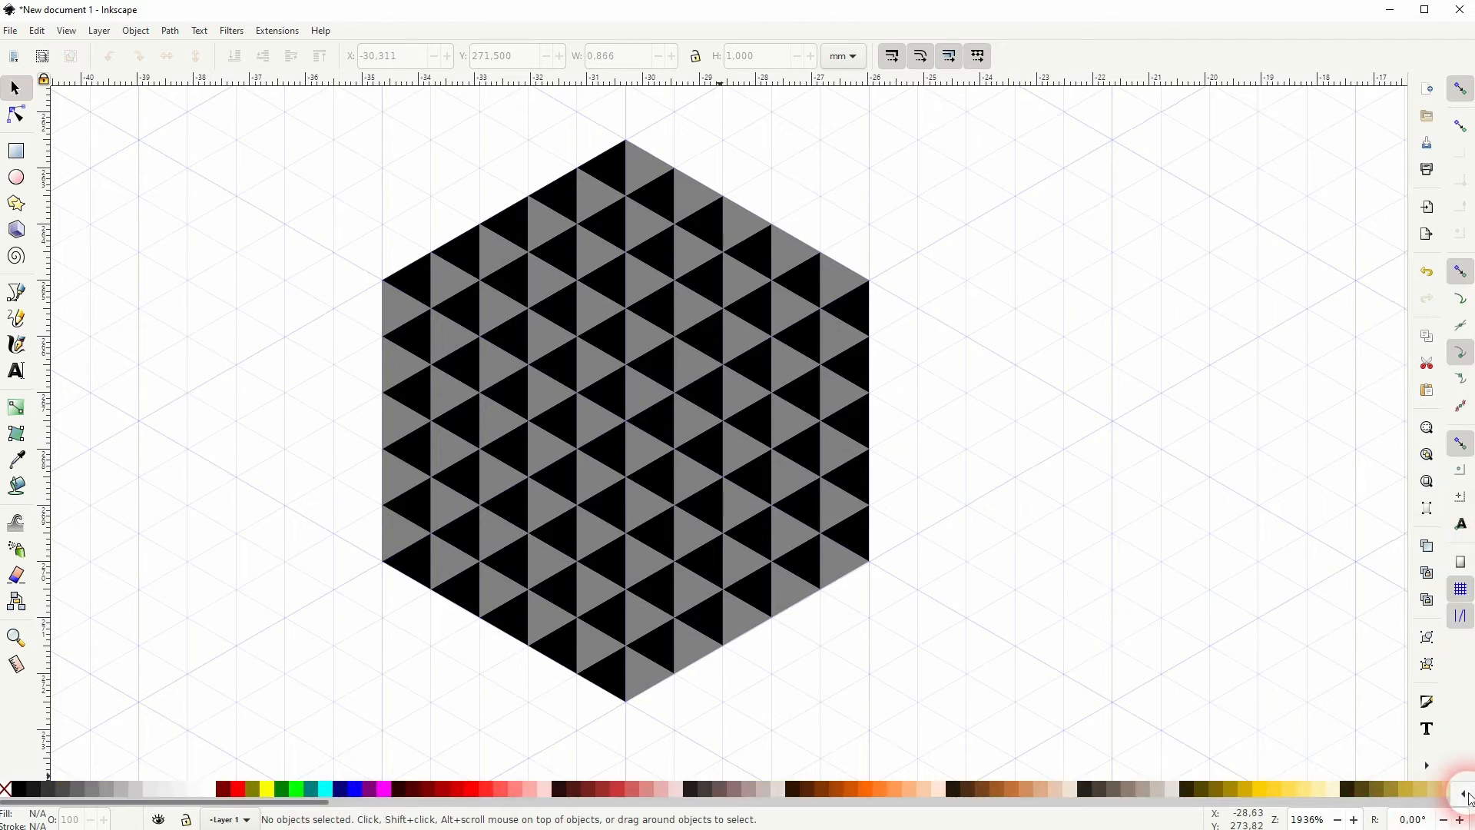
left_click(1467, 797)
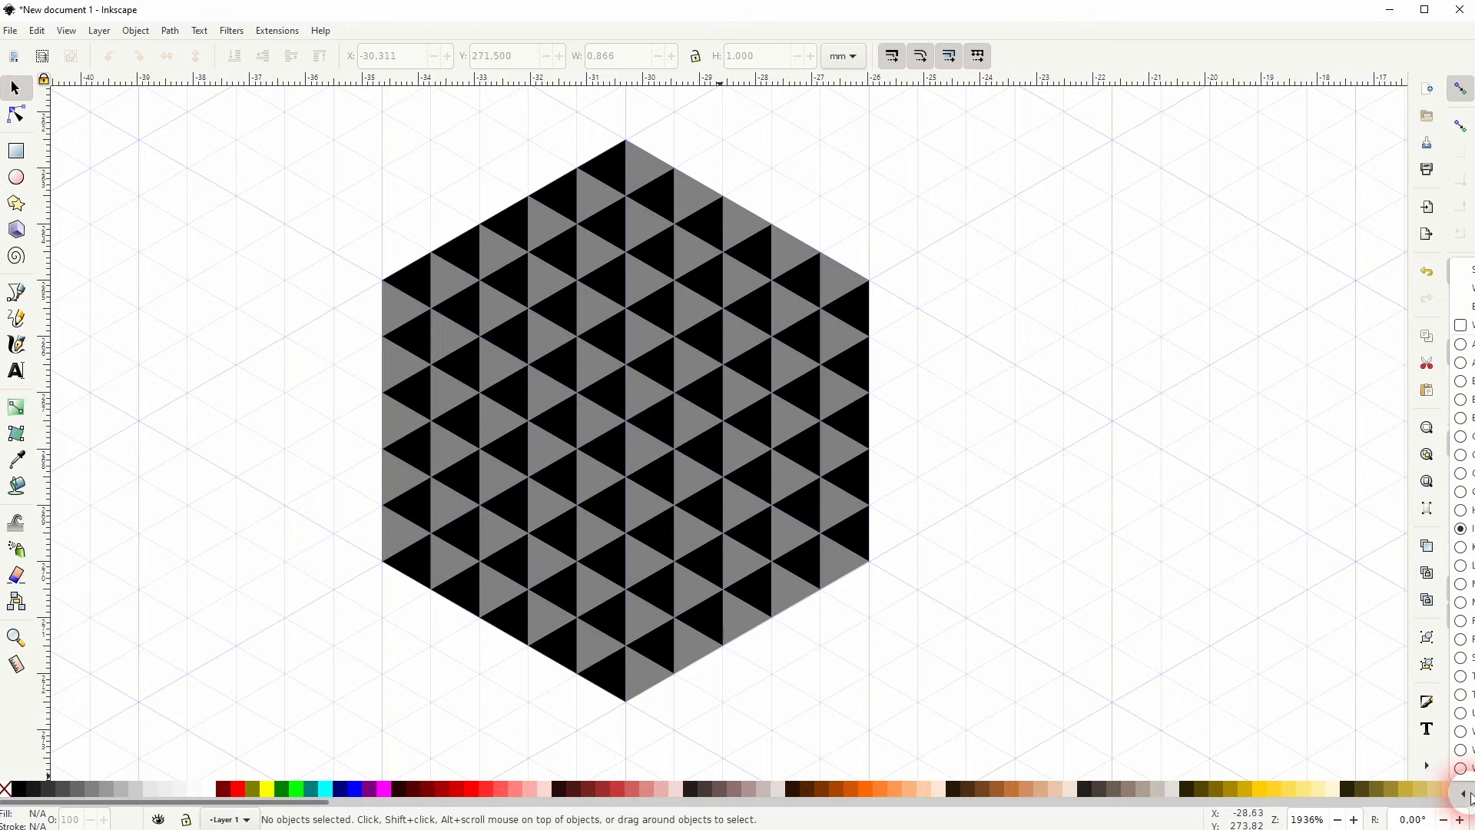
left_click(1464, 381)
left_click_drag(467, 807, 348, 819)
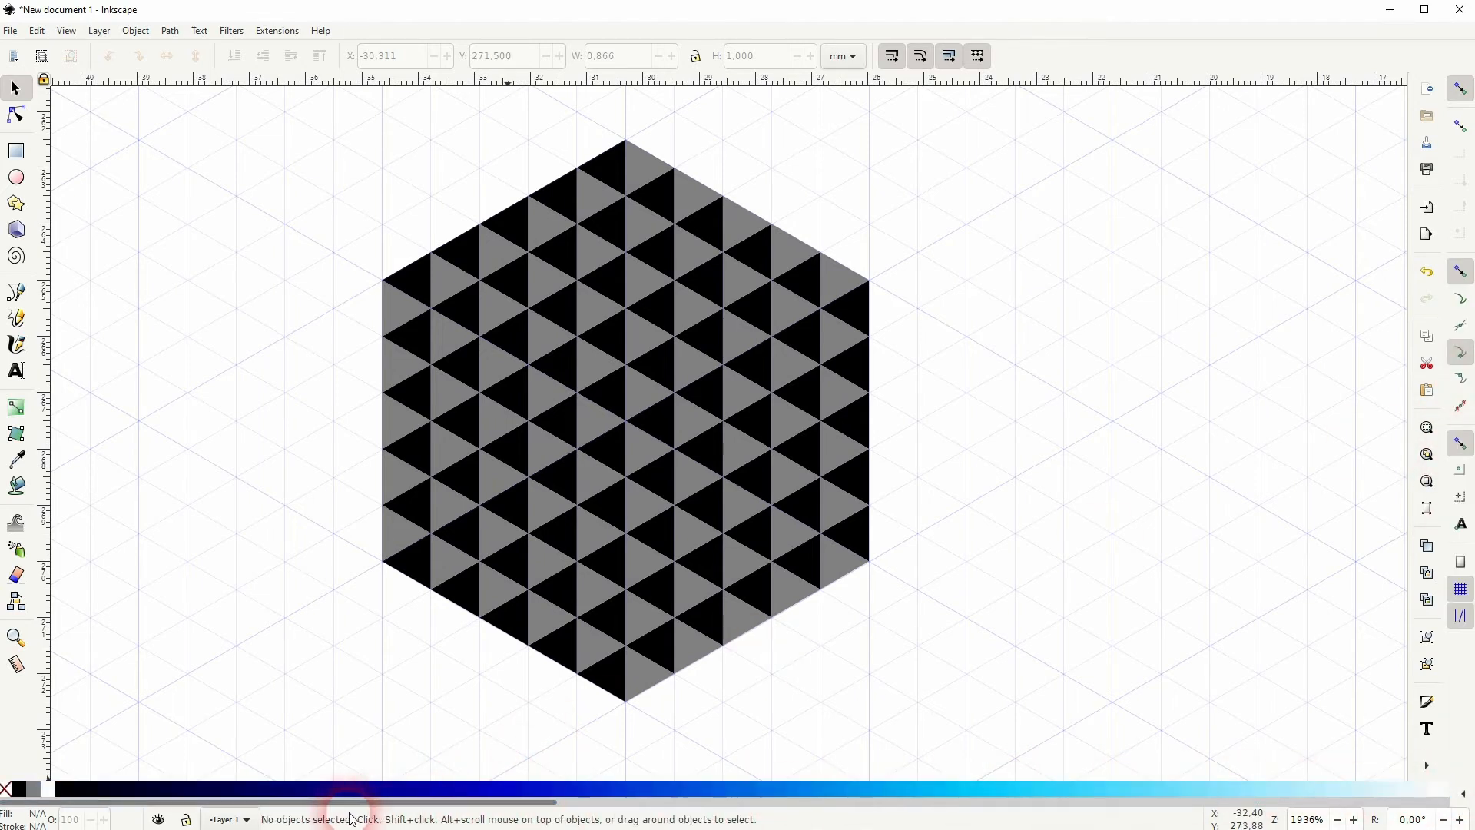
- Colour the triangles along the hexagon's upper-left edge in blues grading from #000084 through #001CD0 to mid blue
left_click(611, 163)
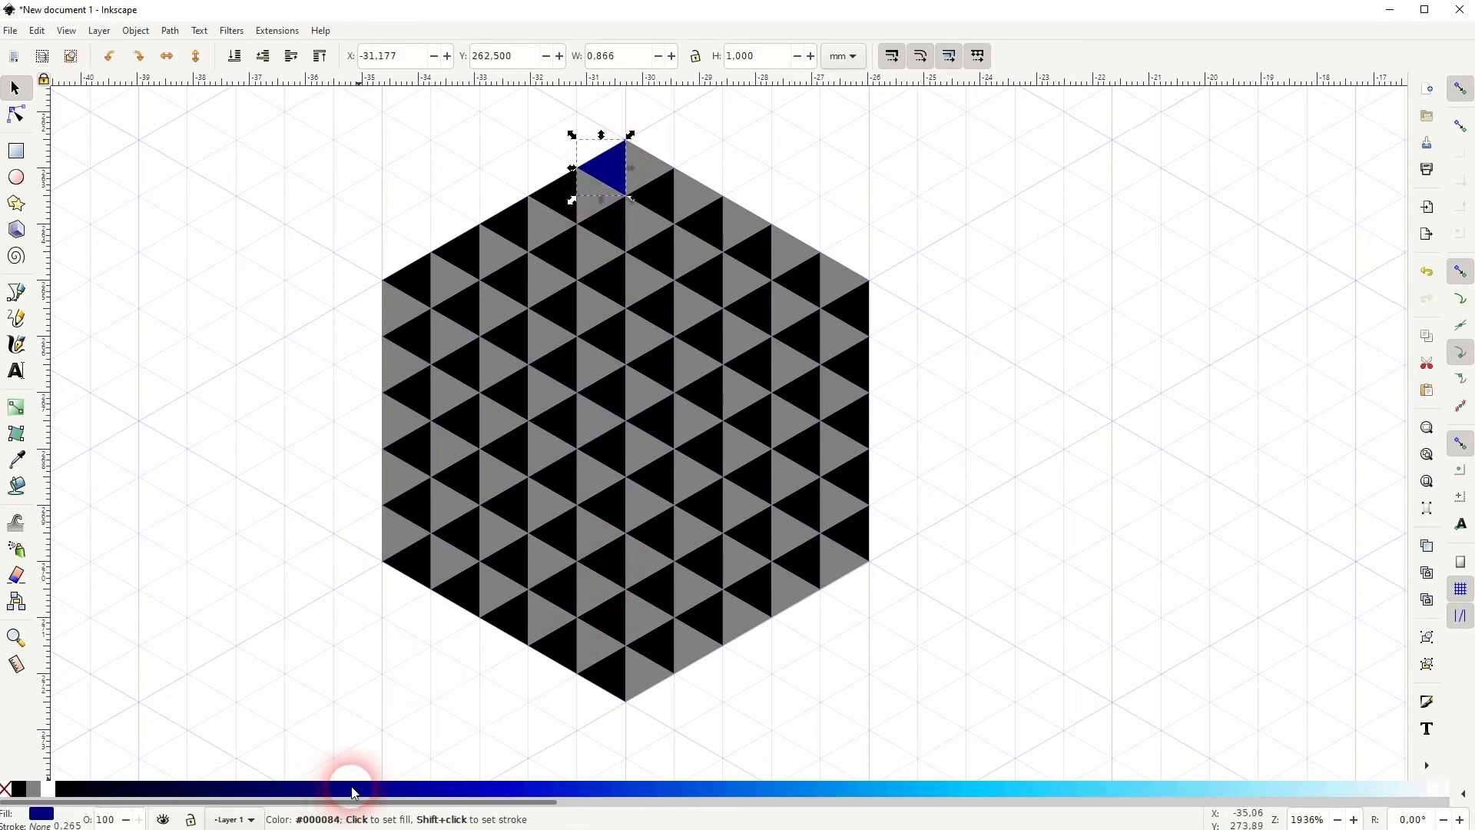
left_click(431, 797)
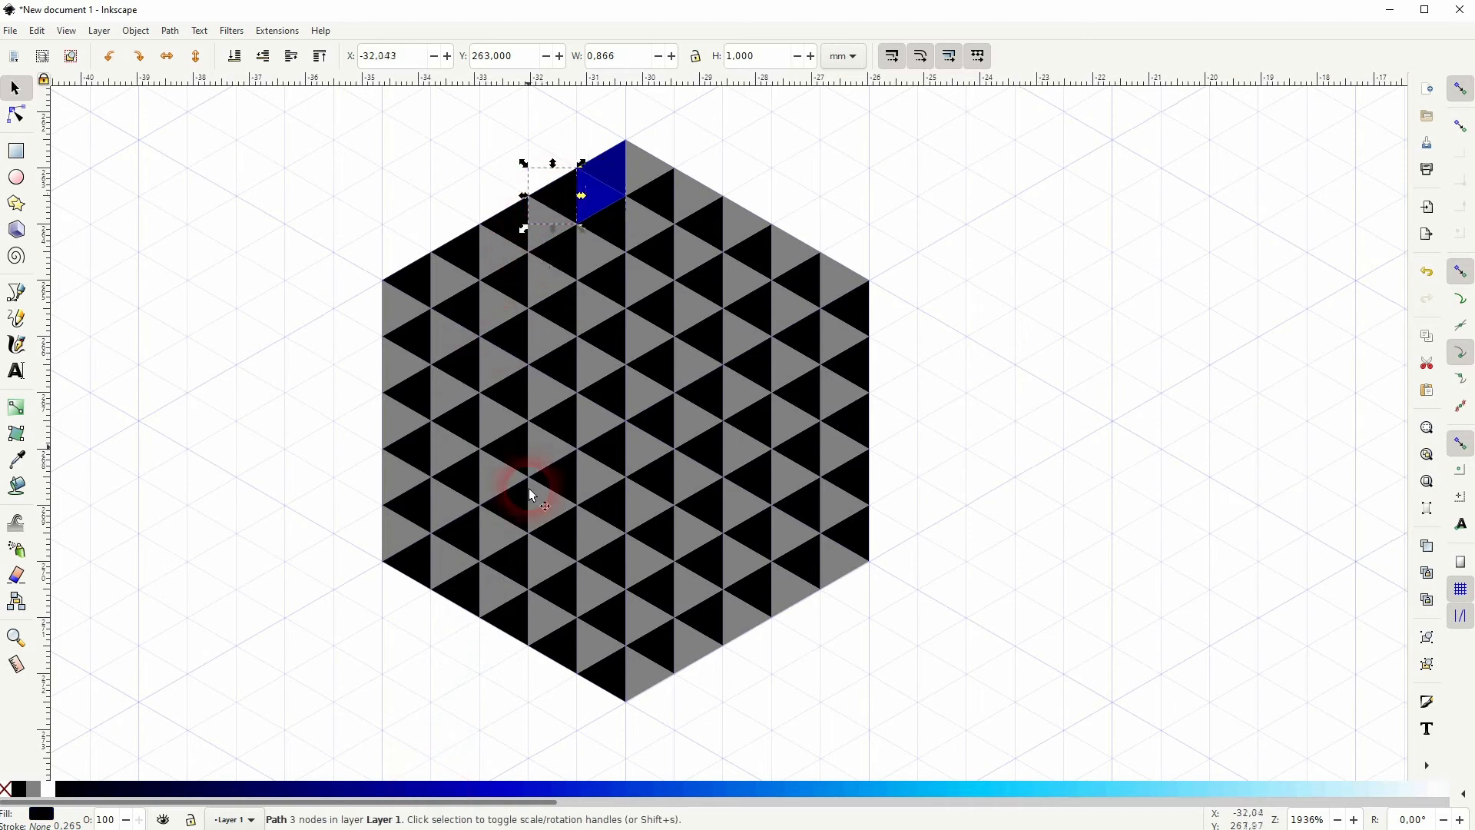
left_click(571, 794)
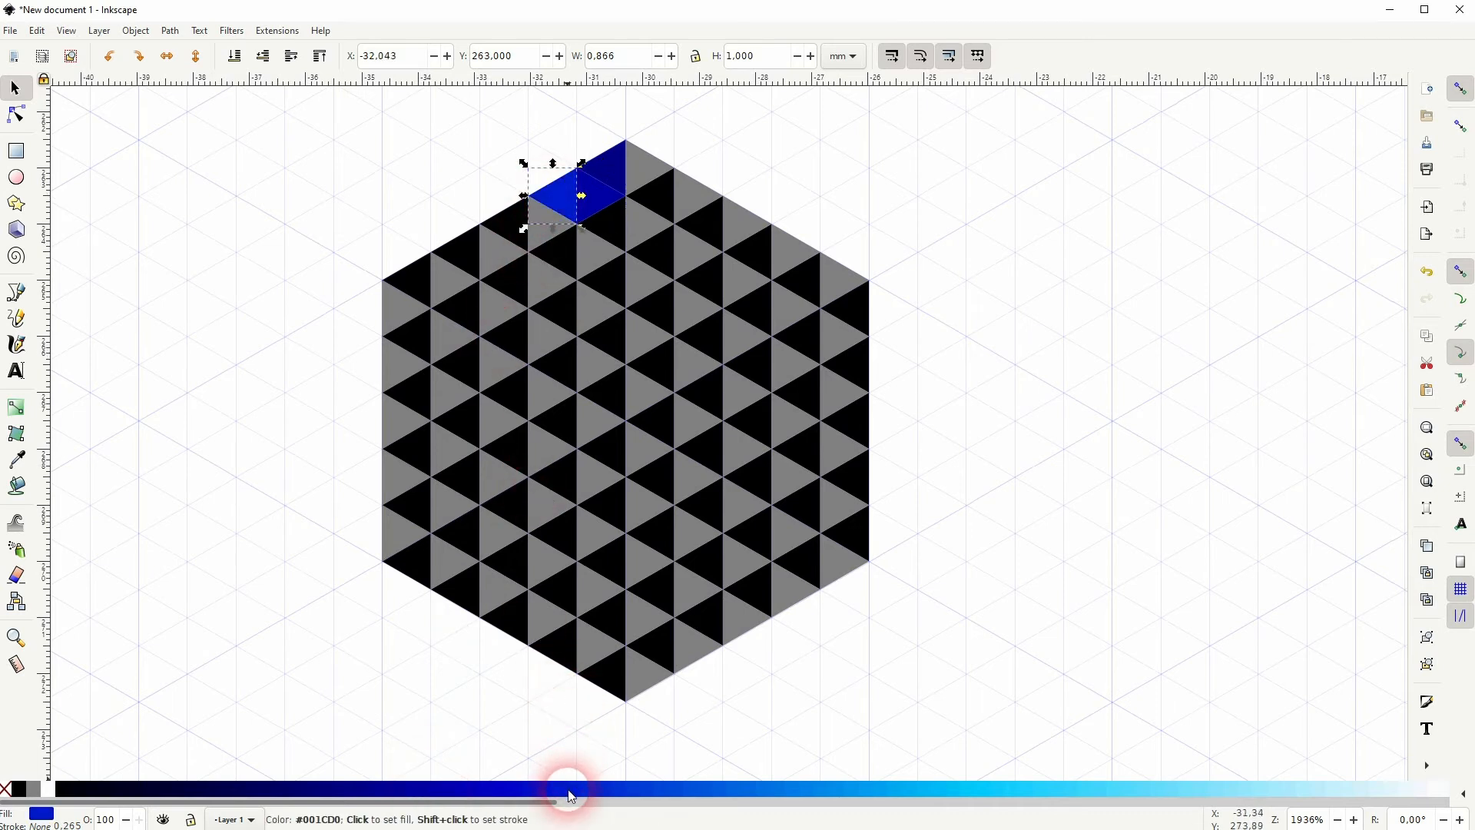
left_click(509, 230)
left_click(653, 789)
left_click(447, 280)
left_click(759, 789)
- Colour the outer triangles along the hexagon's left and lower-left edges, grading from mid blue to pale cyan-blue
left_click(399, 364)
left_click(415, 505)
left_click(1000, 789)
left_click(449, 560)
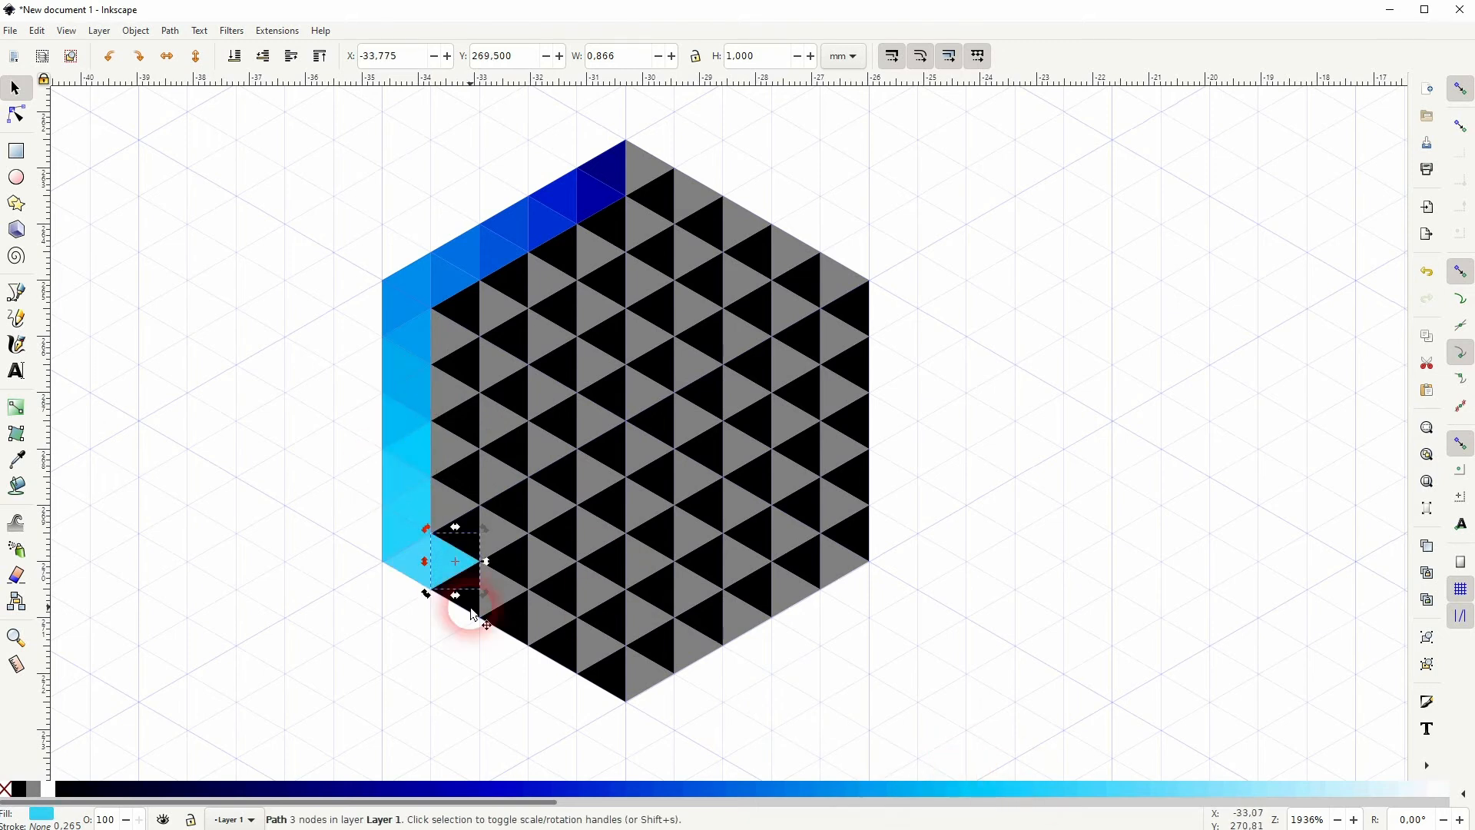
left_click(470, 613)
left_click(591, 643)
left_click(1335, 791)
- Fill the outer triangles along the hexagon's lower-right edge with very pale blues fading towards white
left_click(656, 645)
left_click(1293, 791)
left_click(755, 589)
left_click(1401, 789)
left_click(852, 533)
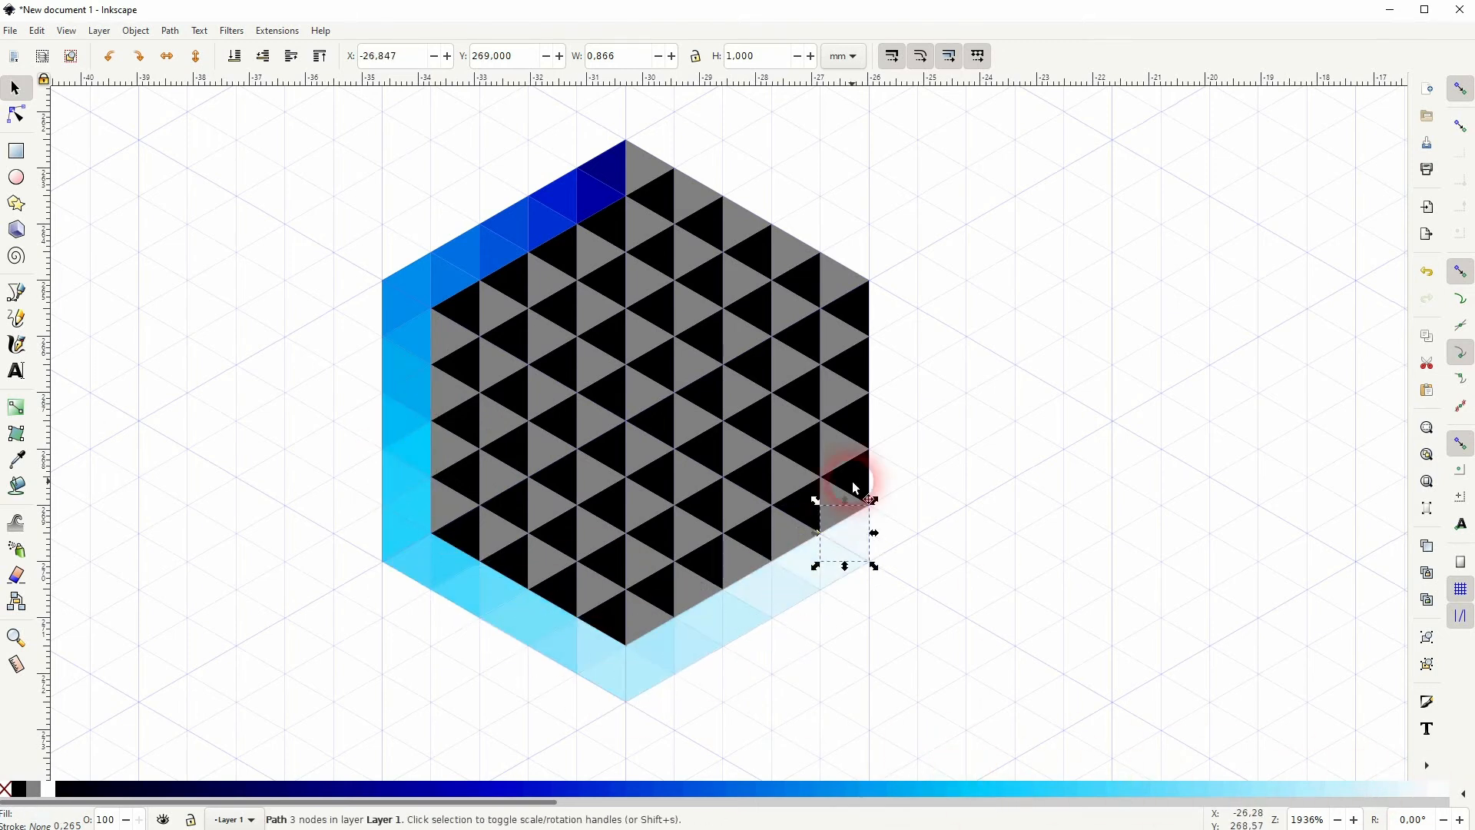
- Fill the outer triangles along the hexagon's right and upper-right edges, grading from near white to bright cyan
left_click(852, 482)
left_click(1404, 789)
scroll(1404, 788, "down", 3)
left_click(852, 365)
left_click(229, 789)
left_click(789, 252)
left_click(527, 789)
left_click(691, 196)
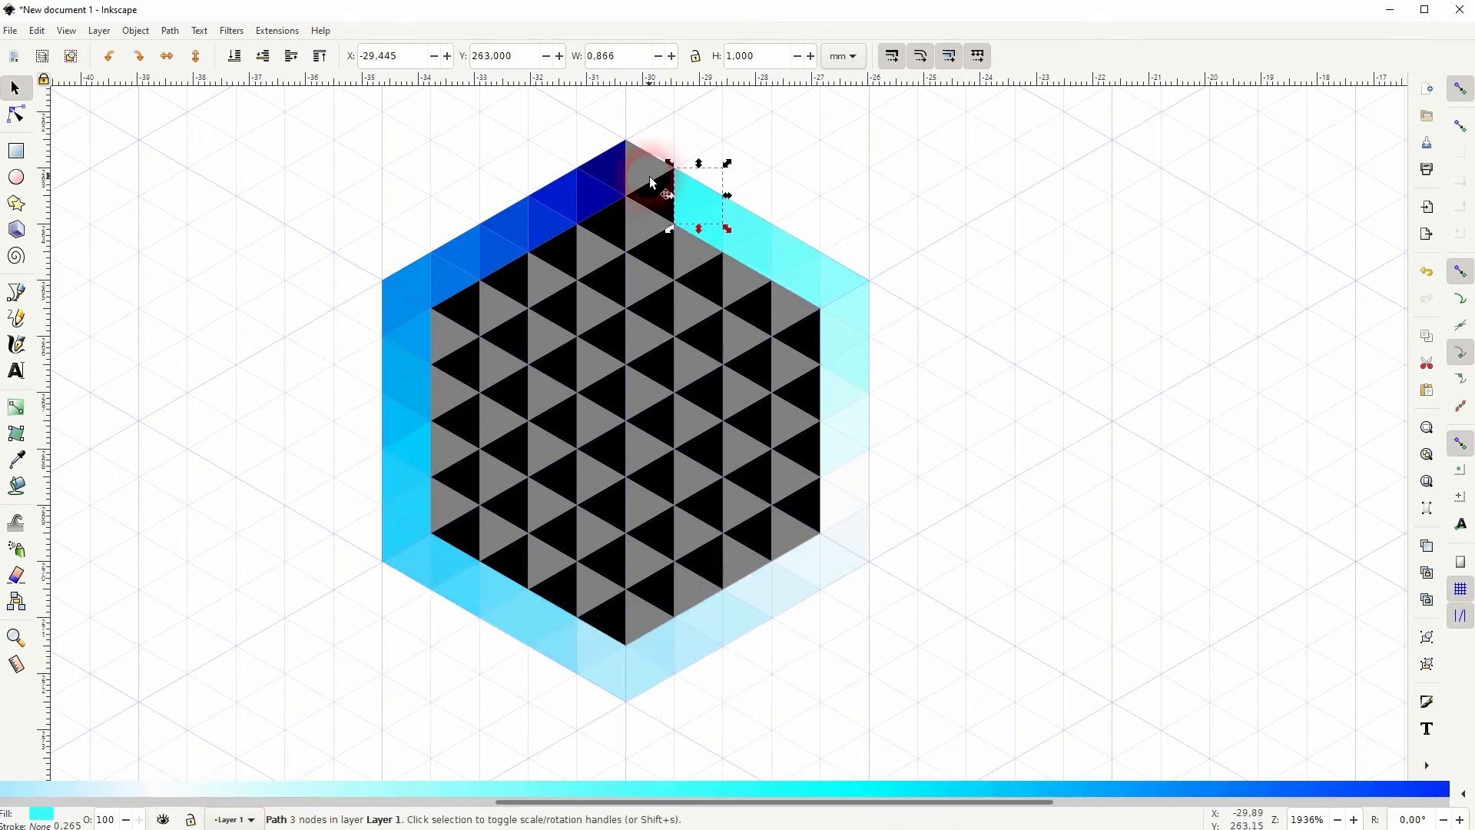
left_click(649, 182)
- Colour the second ring's upper-left and left triangles, grading from cyan to medium blue
left_click(609, 252)
left_click(1018, 788)
left_click(496, 308)
left_click(1126, 789)
left_click(463, 420)
left_click(1252, 789)
- Colour the second ring's lower-left and lower-right triangles, deepening from #005CFC to strong dark blue
left_click(463, 532)
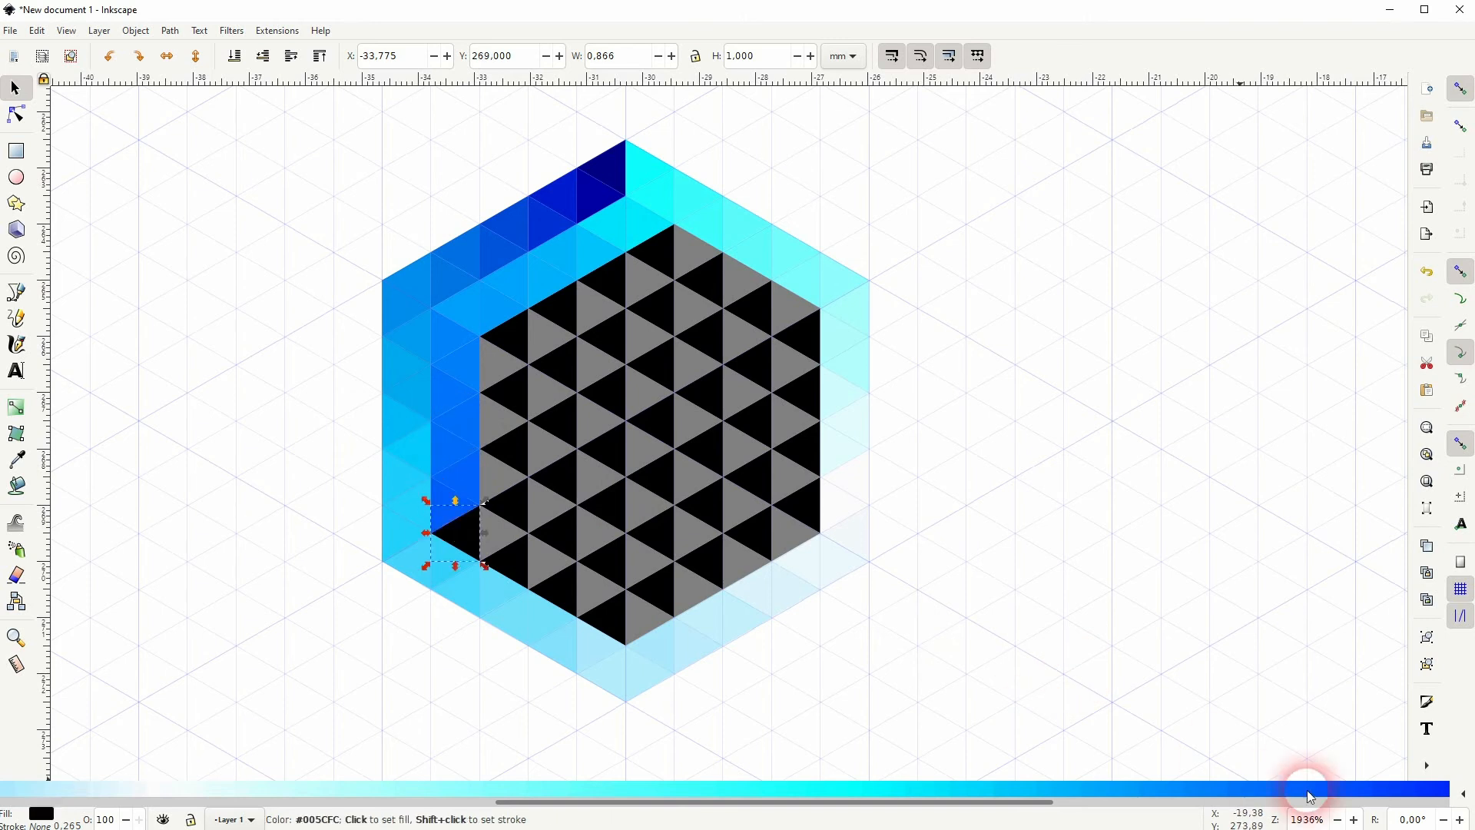
left_click(1308, 790)
left_click(559, 590)
left_click(644, 561)
left_click_drag(999, 802, 1390, 802)
left_click(703, 561)
left_click(658, 789)
- Fill the second ring's right and upper-right triangles with blues darkening from #0000C0 to almost black
left_click(791, 476)
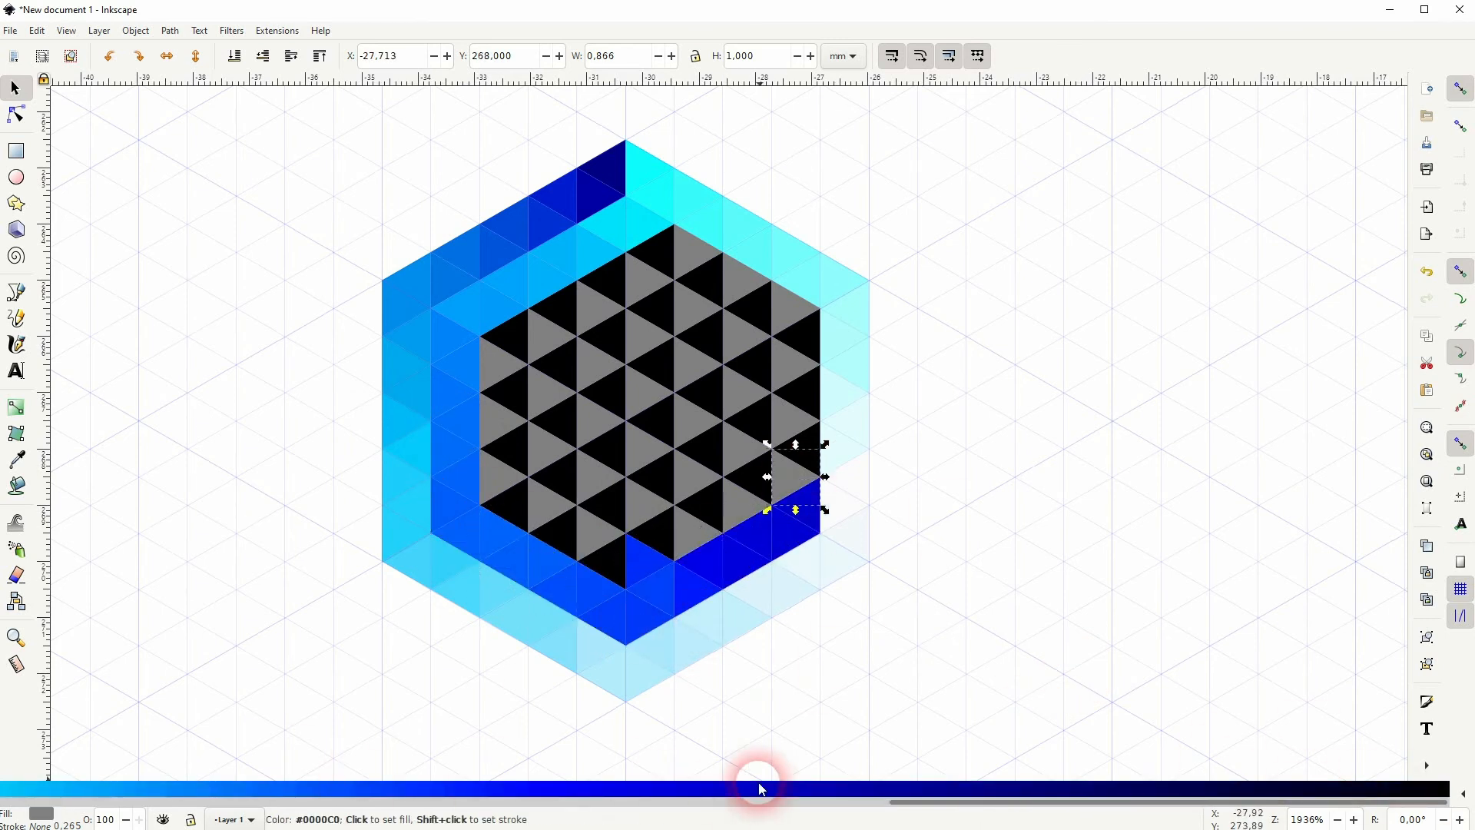
left_click(759, 789)
left_click(804, 335)
left_click(1022, 788)
left_click(690, 252)
left_click(1244, 789)
- Colour the third ring's upper-left and left triangles, brightening from dark navy through #003CD8 to mid blue
scroll(1245, 789, "up", 5)
left_click(609, 281)
left_click(495, 365)
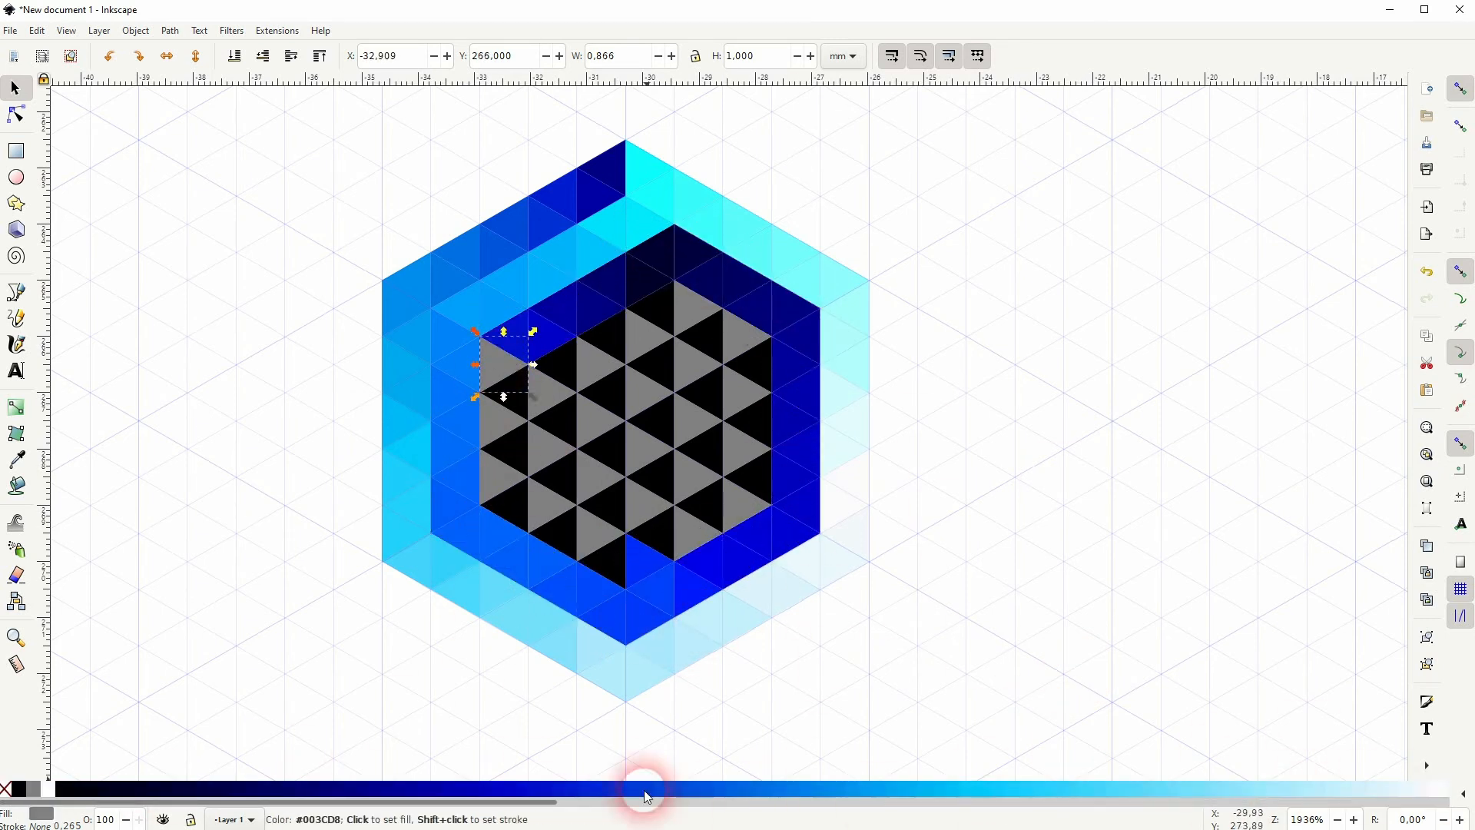
left_click(645, 790)
left_click(500, 480)
left_click(780, 789)
- Colour the third ring's lower-left, lower-right and right triangles, grading from sky blue to pale #BCECFC
left_click(592, 532)
left_click(966, 789)
left_click(708, 505)
left_click(1093, 788)
left_click(739, 392)
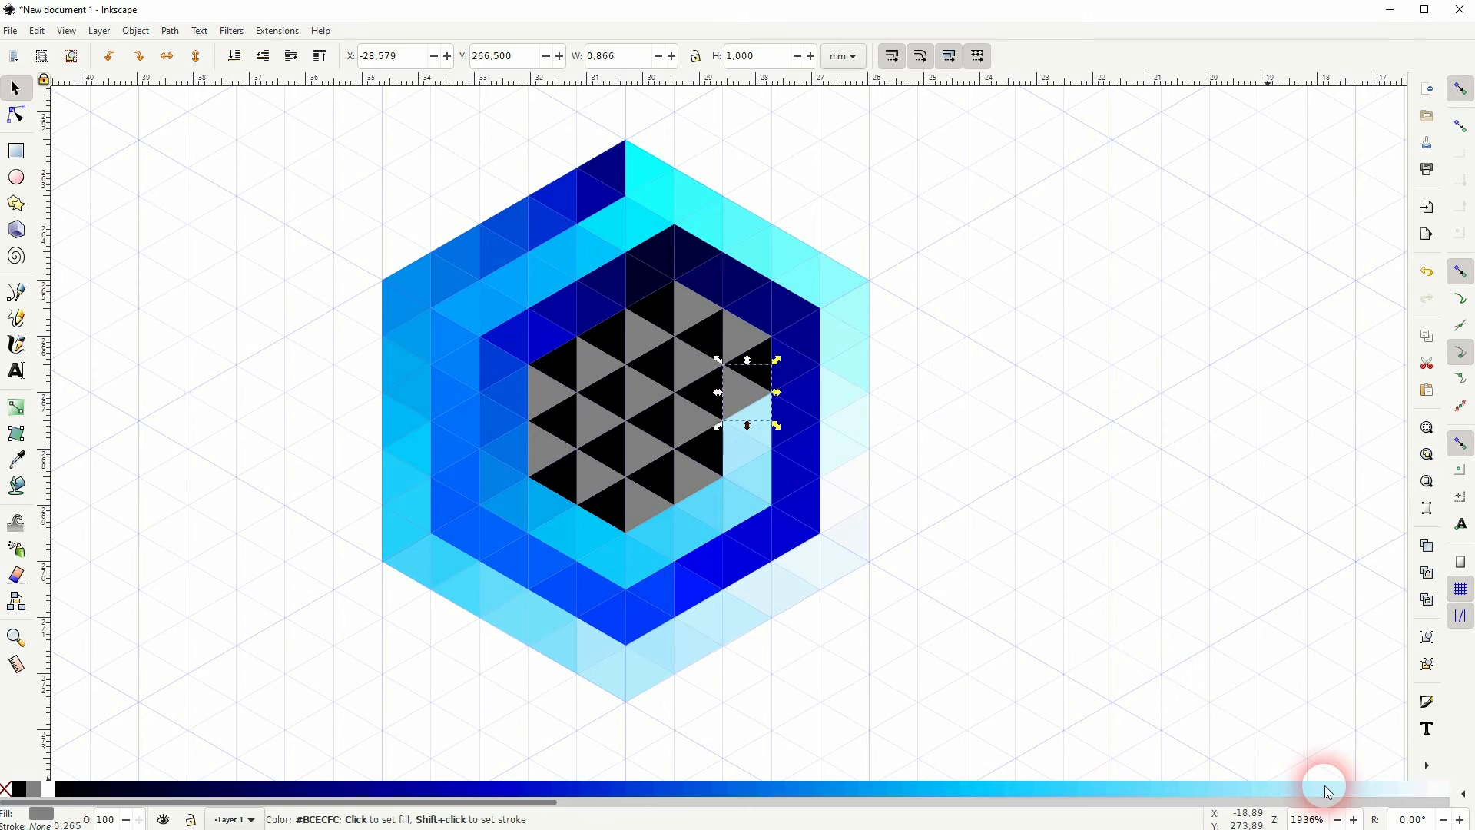
left_click(1325, 785)
- Continue the spiral around the remaining inner triangles, grading from near white at the upper right to cyan and light blue
left_click(707, 335)
left_click_drag(485, 802, 989, 801)
left_click(593, 376)
left_click(537, 789)
left_click(561, 476)
left_click(827, 790)
- Fill the remaining triangles around the hexagon's centre with blues deepening from #00C8FC to strong blue
left_click(690, 477)
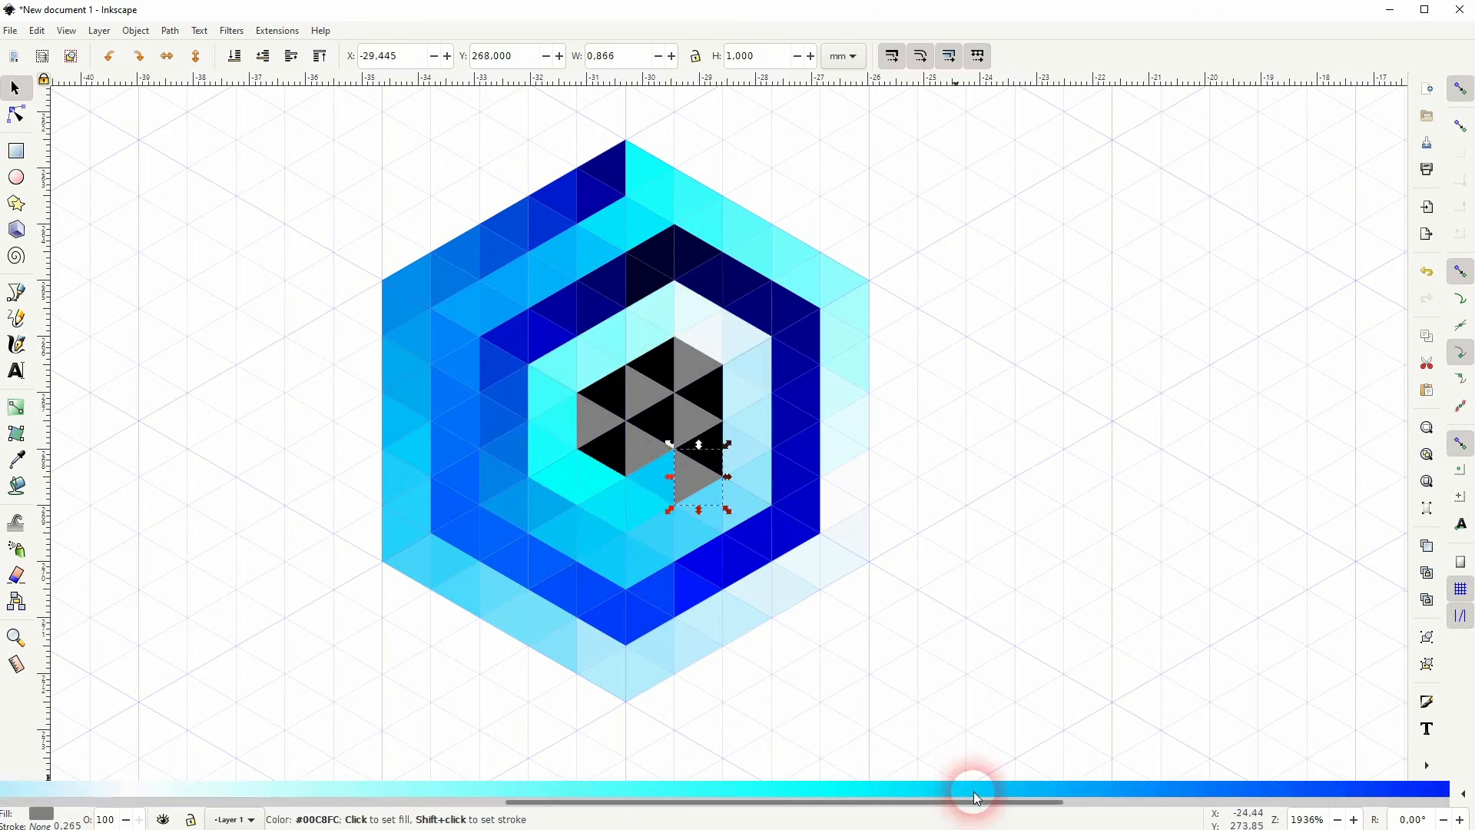
left_click(974, 792)
left_click(617, 397)
left_click(1260, 790)
left_click(658, 421)
left_click(1314, 790)
- Recolour the dark band's upper-left side in a smoother navy-to-bright-blue gradation and refill the hexagon's topmost left triangle dark blue
left_click_drag(1030, 801, 1389, 801)
left_click(668, 252)
left_click(998, 789)
left_click(646, 281)
left_click(799, 791)
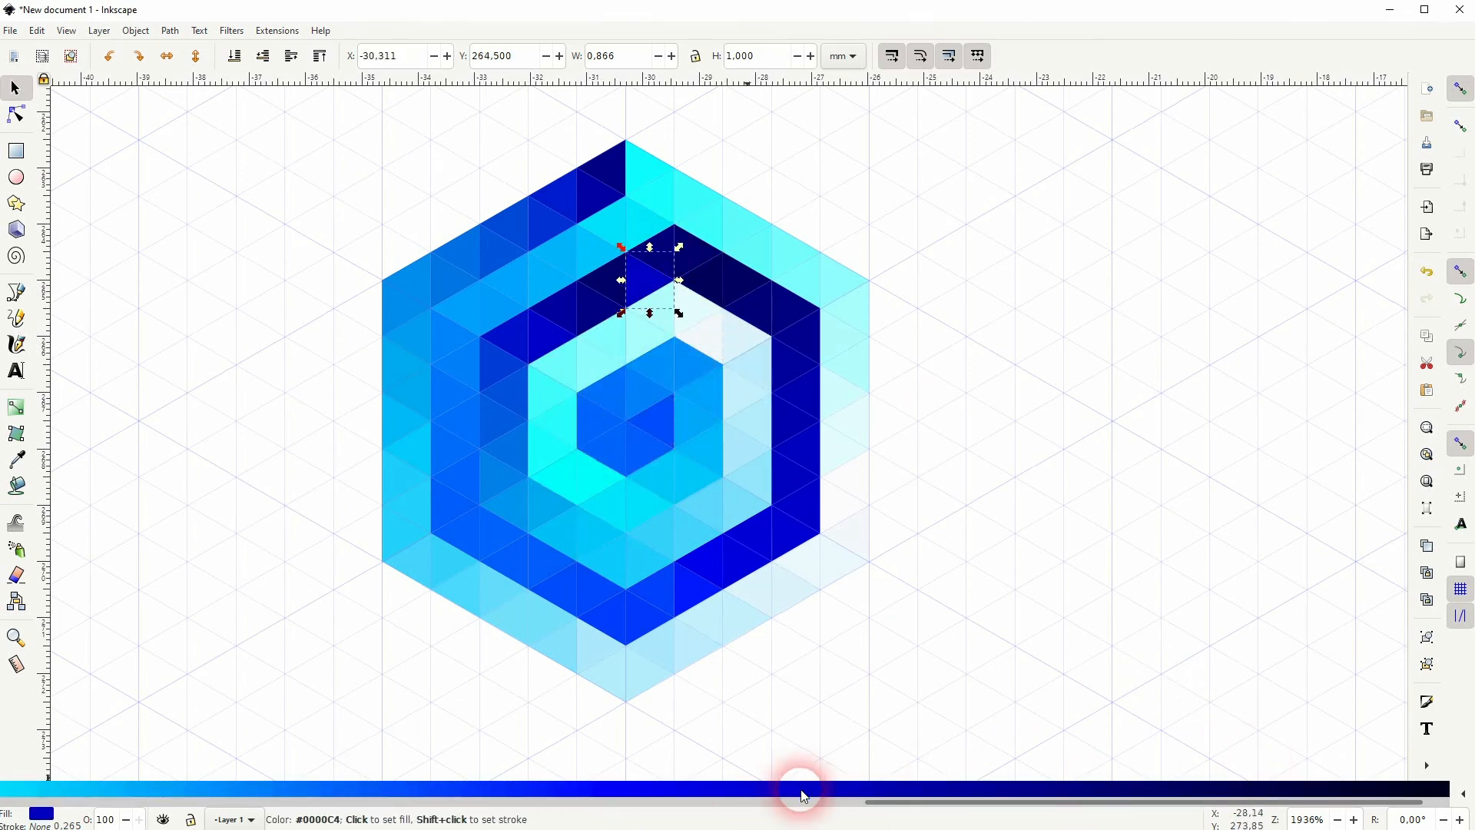
left_click(610, 169)
left_click(966, 788)
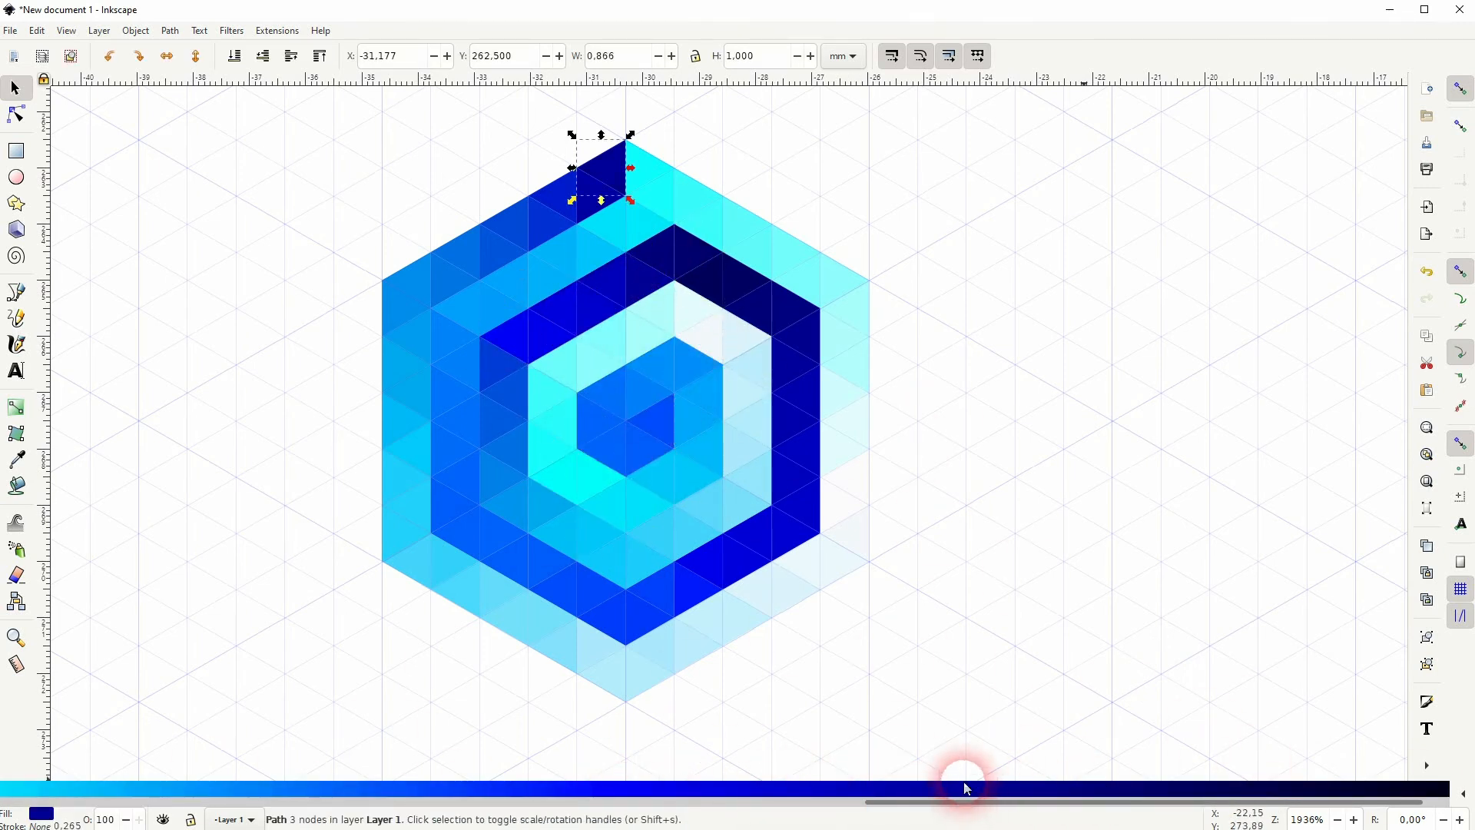
- Group all the hexagon's triangles and remove the axonometric grid from the document
left_click_drag(294, 722, 1010, 93)
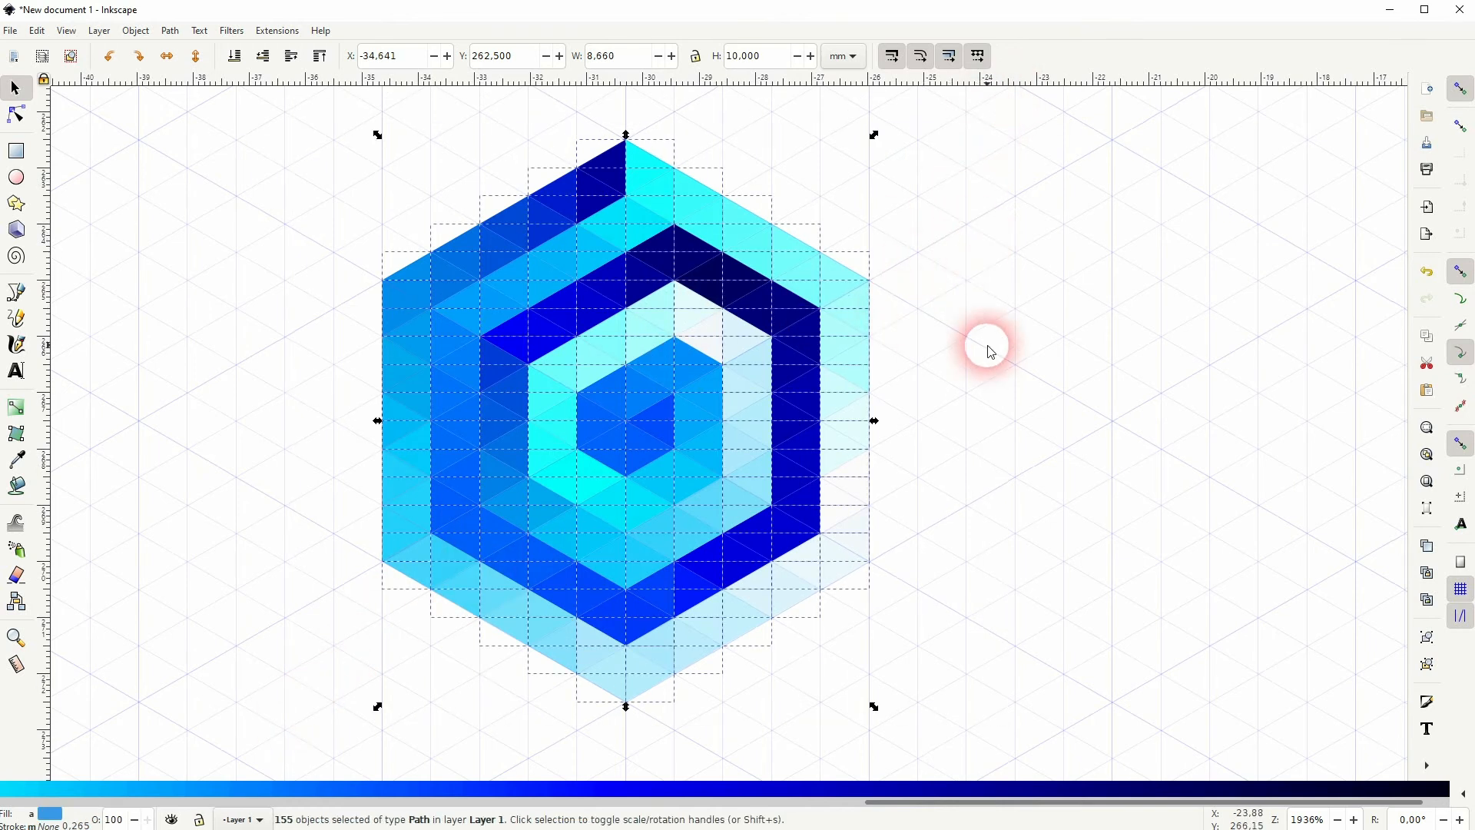
key("ctrl+g")
left_click(10, 33)
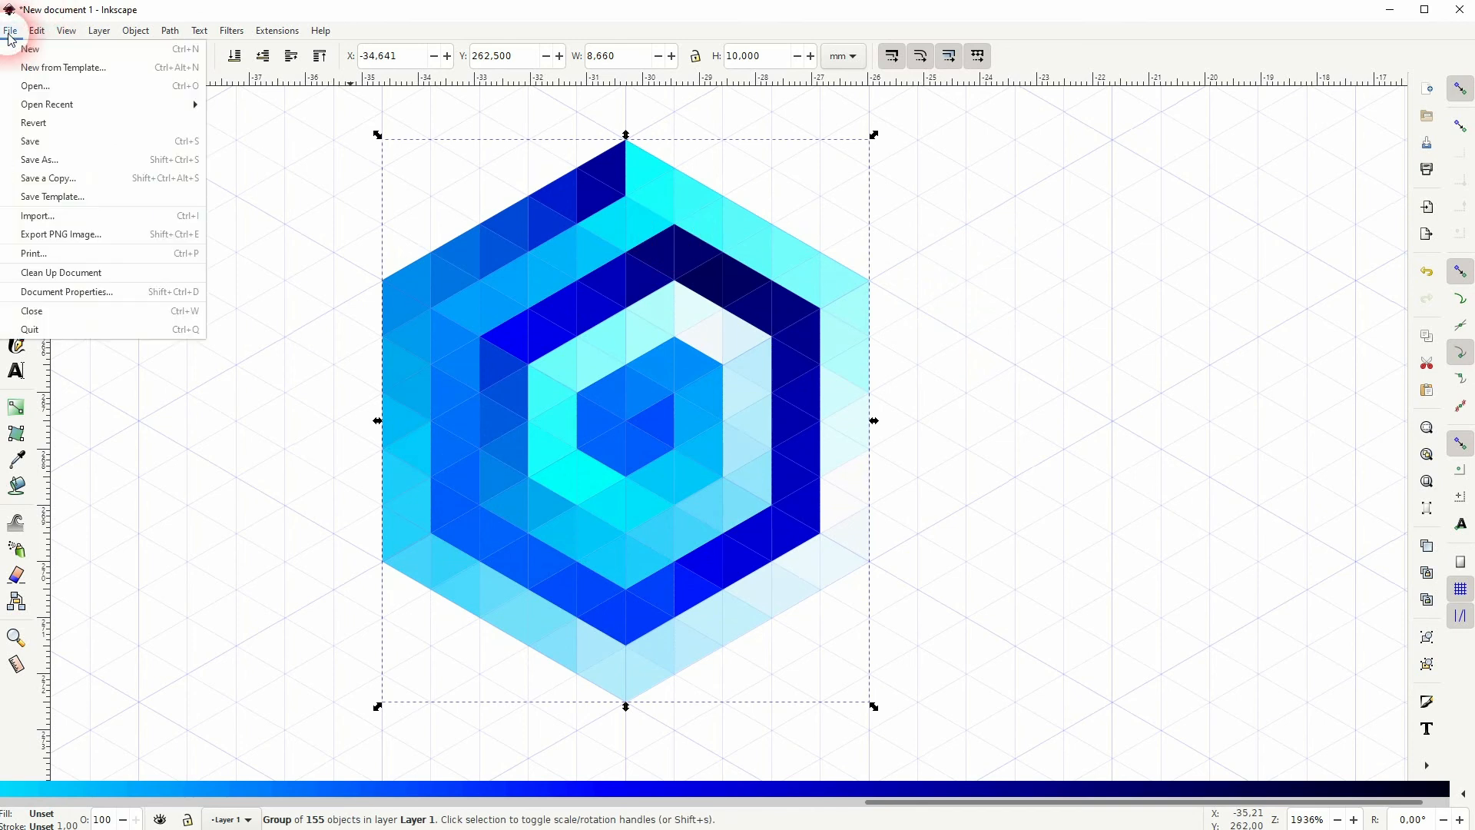
left_click(66, 290)
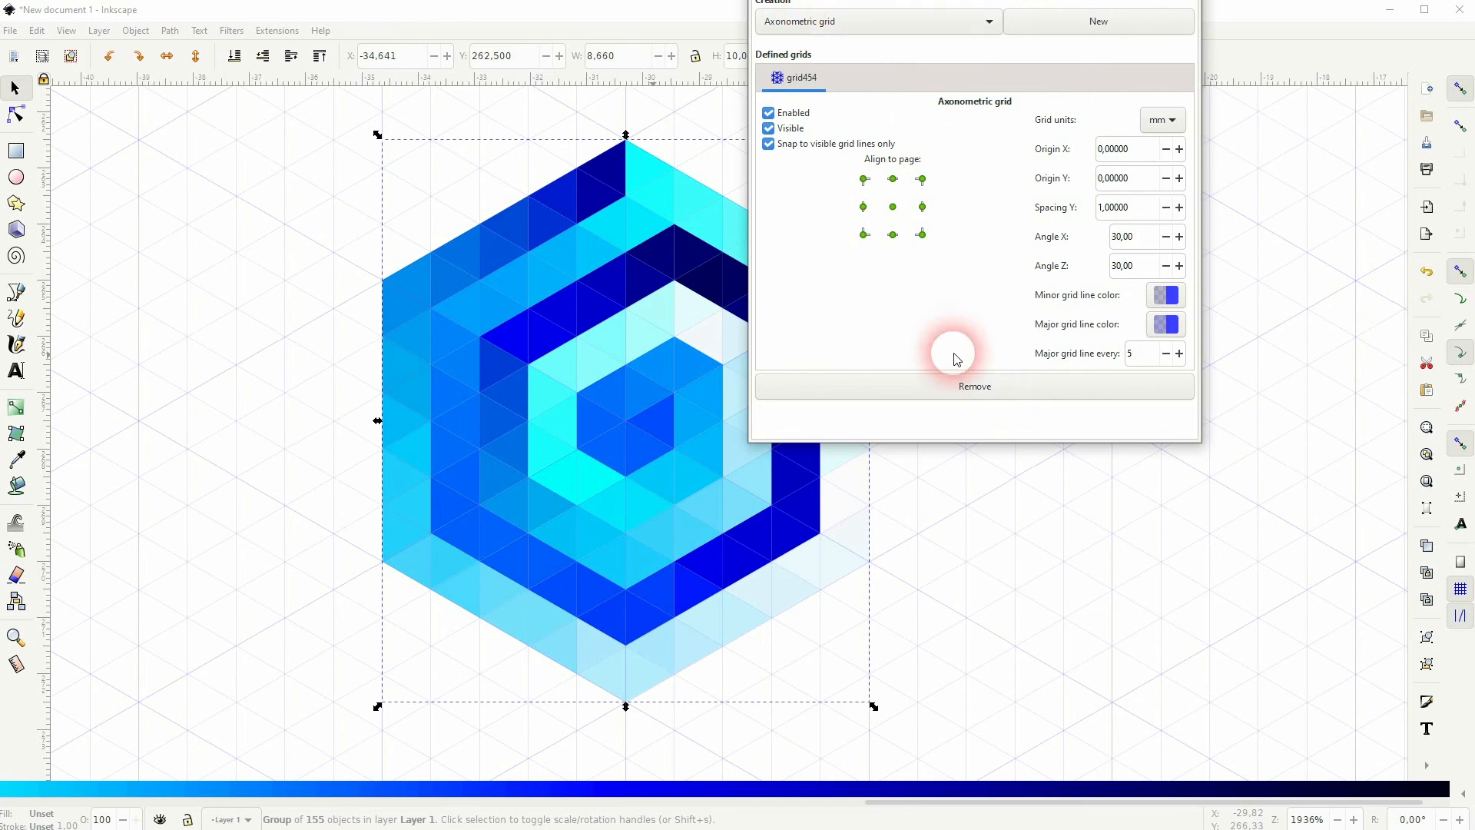
left_click(946, 386)
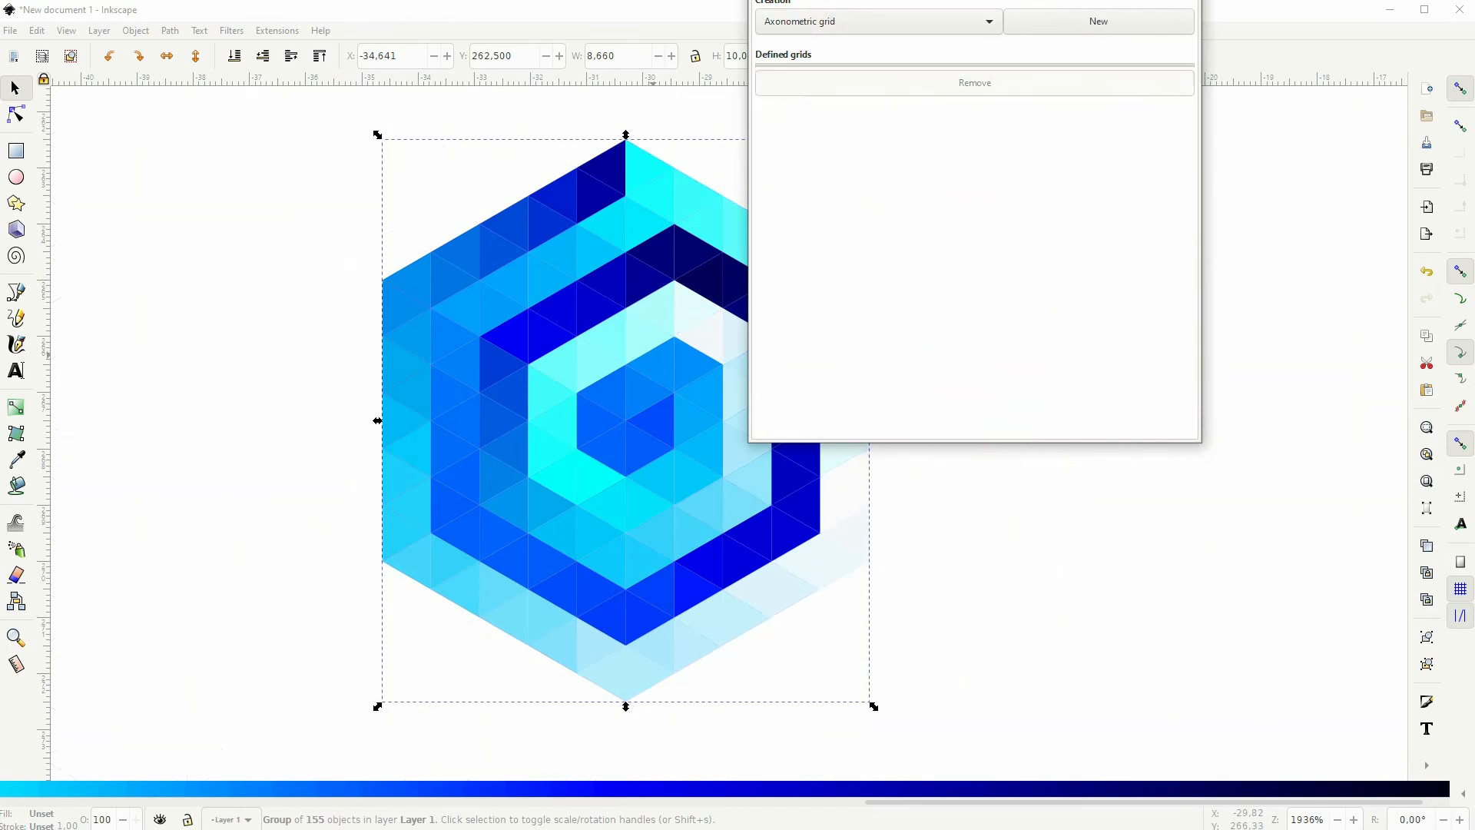
left_click_drag(987, 0, 823, 170)
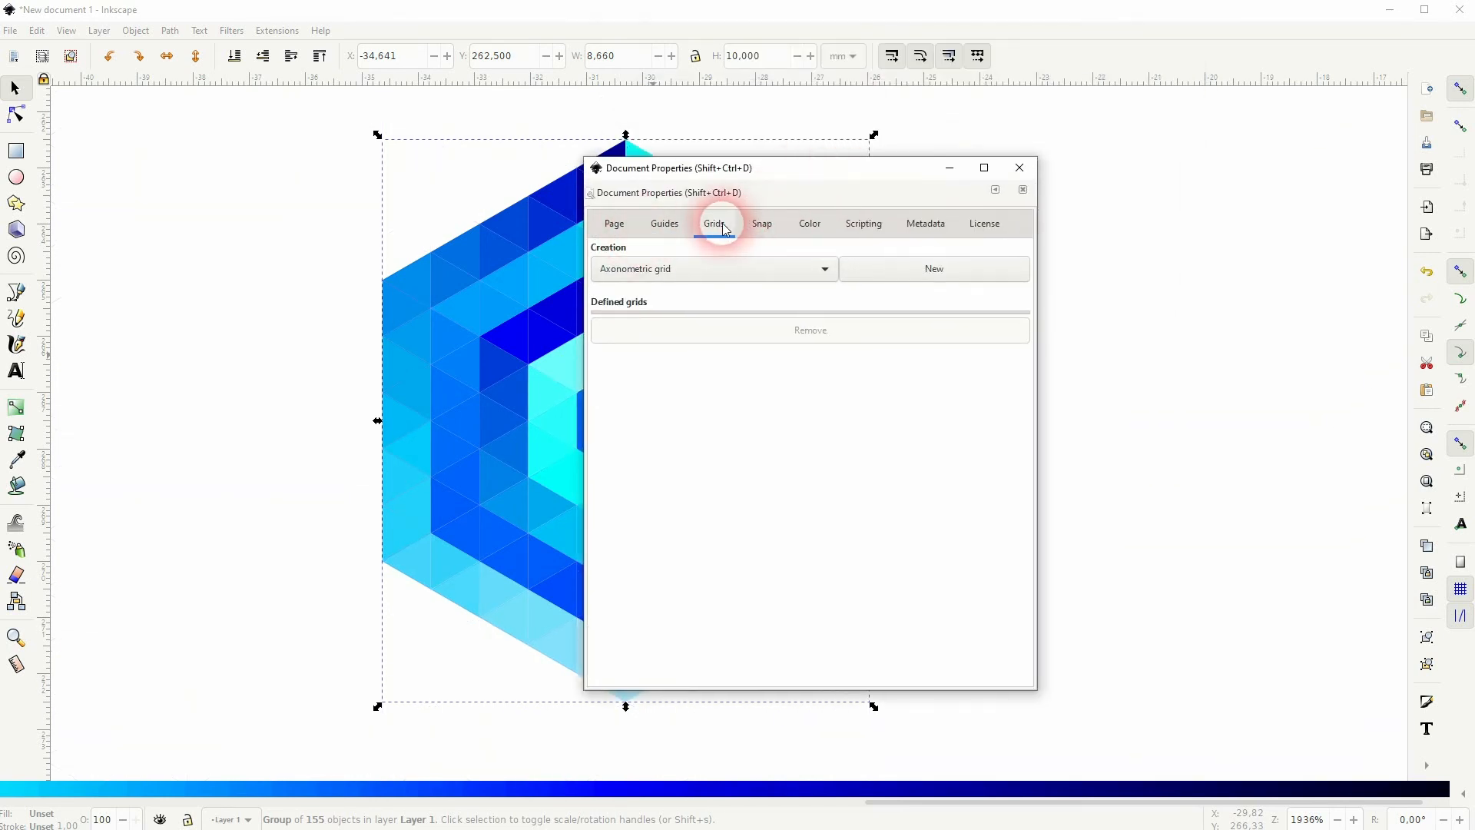
left_click(1021, 189)
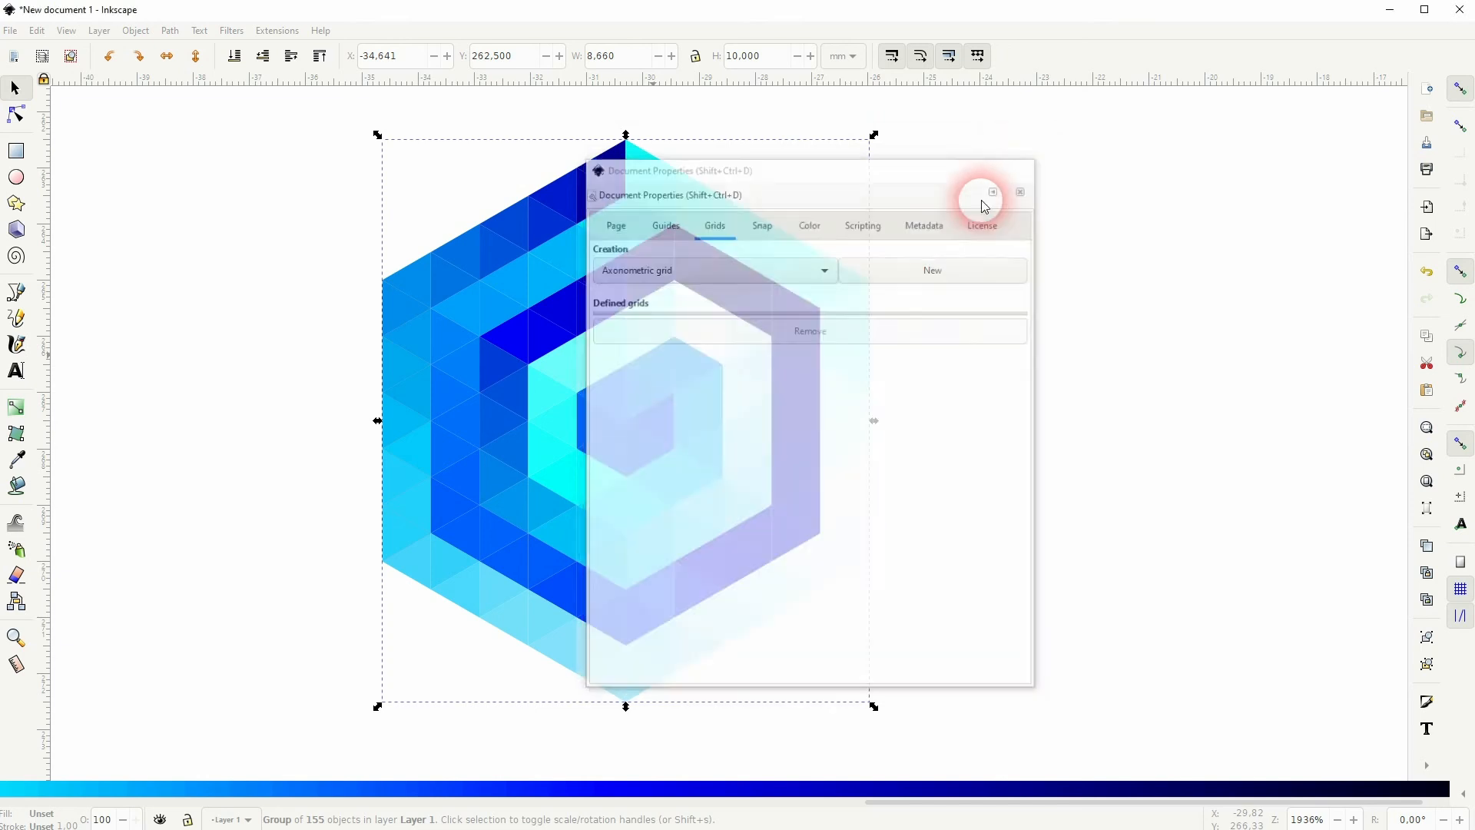
- Move the grouped hexagon to about X -42.6 mm, Y 260.6 mm on the empty canvas
scroll(711, 462, "down", 3)
left_click_drag(520, 603, 887, 232)
left_click_drag(680, 477, 522, 439)
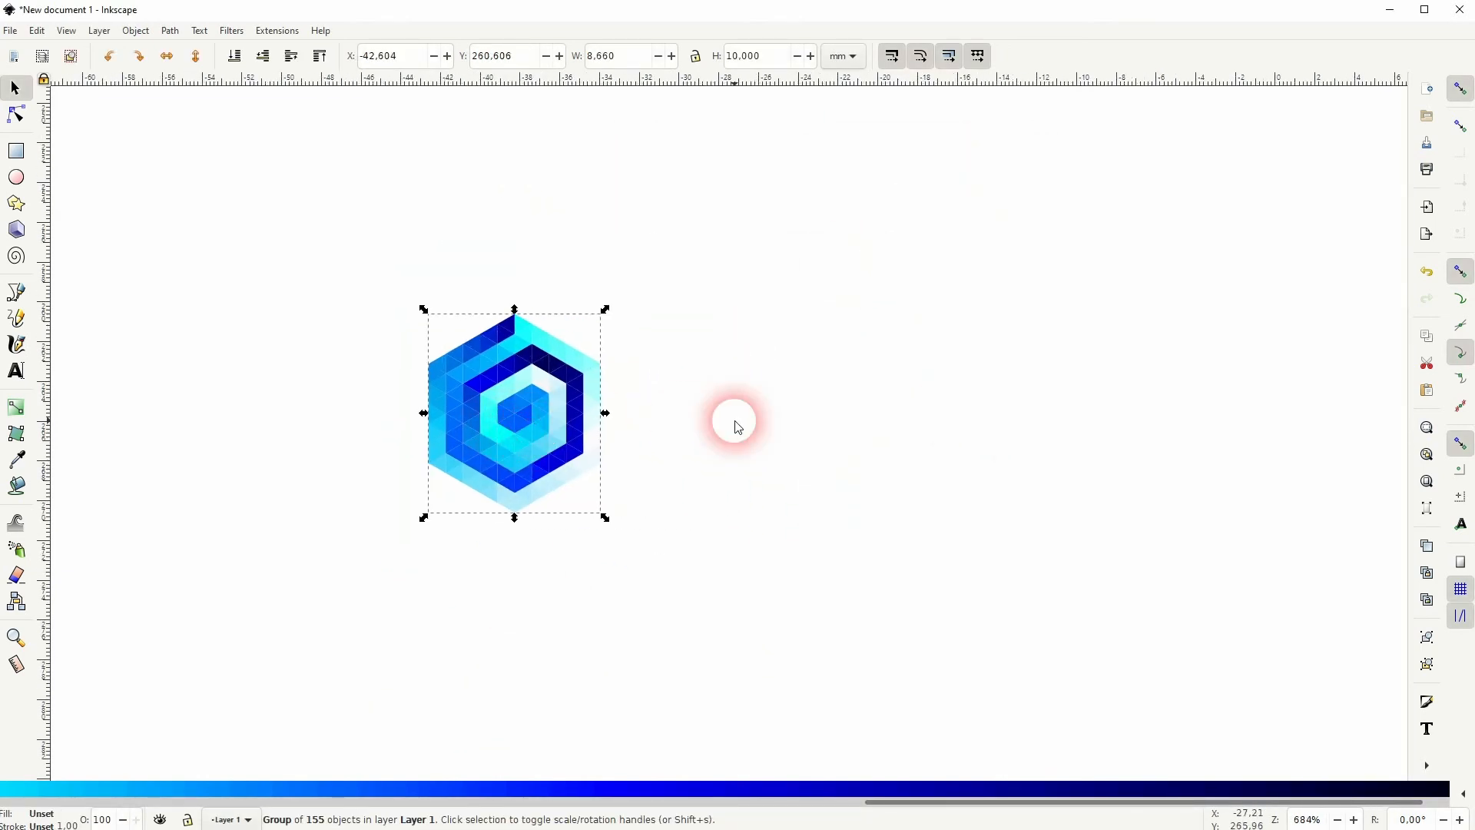